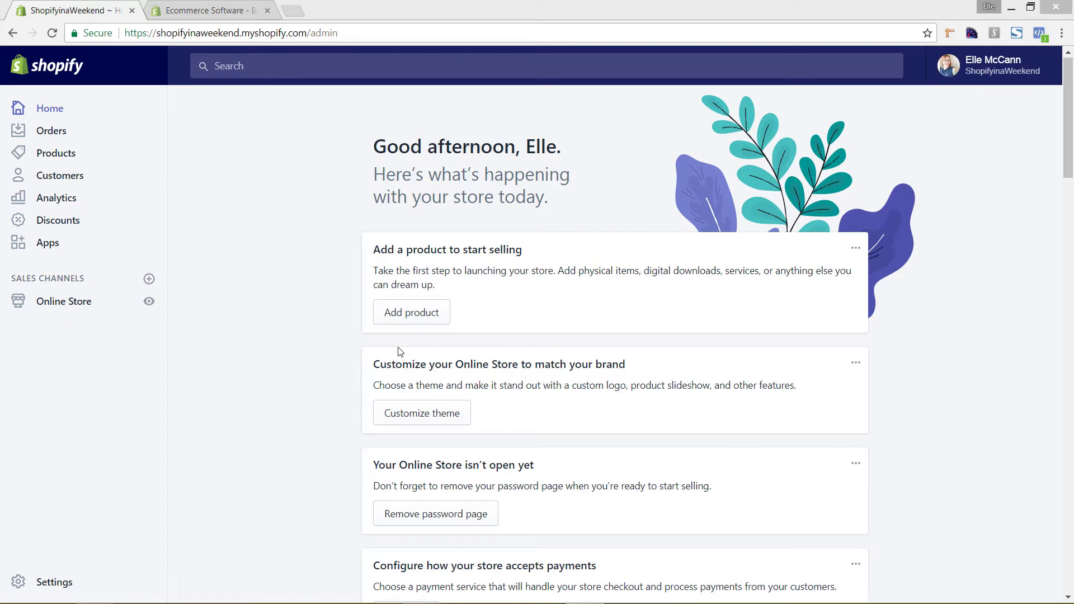
Step: View the live Debut storefront, scrolling past the banner, $19.99 sample products and slideshow
click(66, 302)
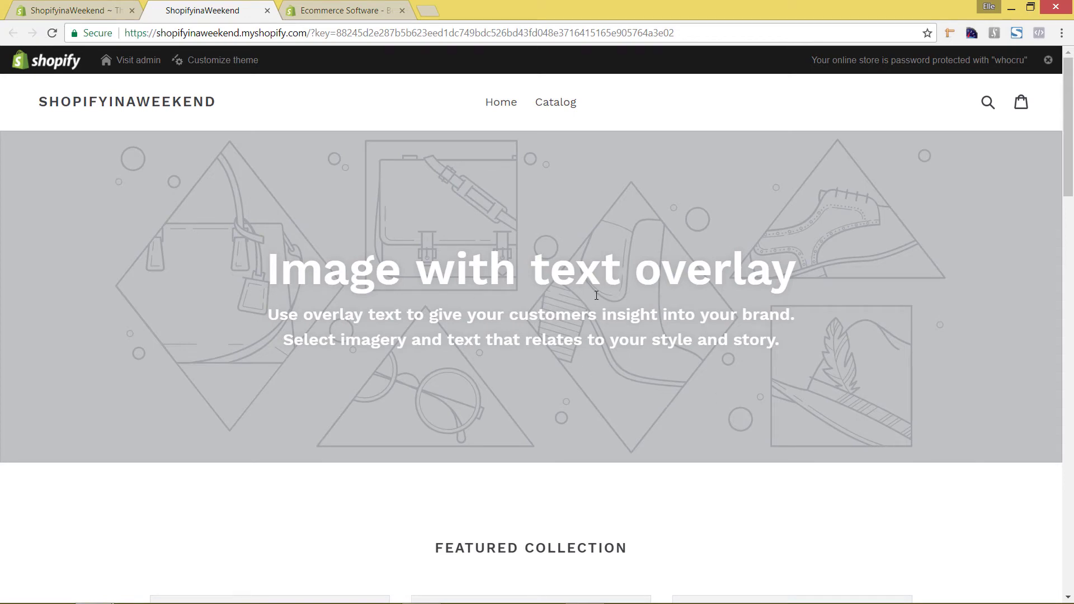
scroll(592, 296, down, 6)
scroll(597, 295, down, 12)
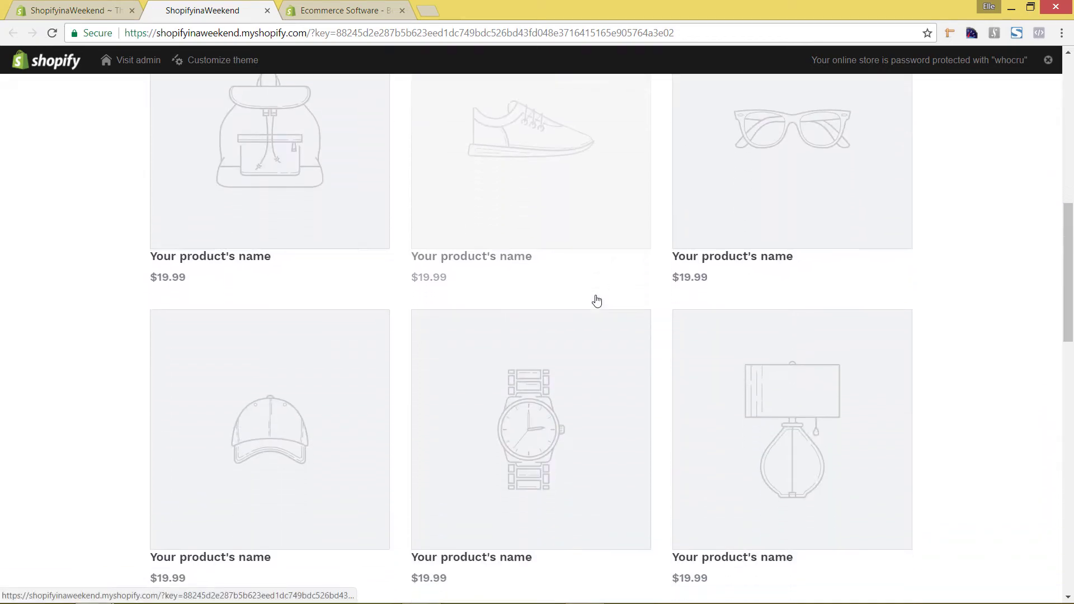
scroll(596, 300, down, 8)
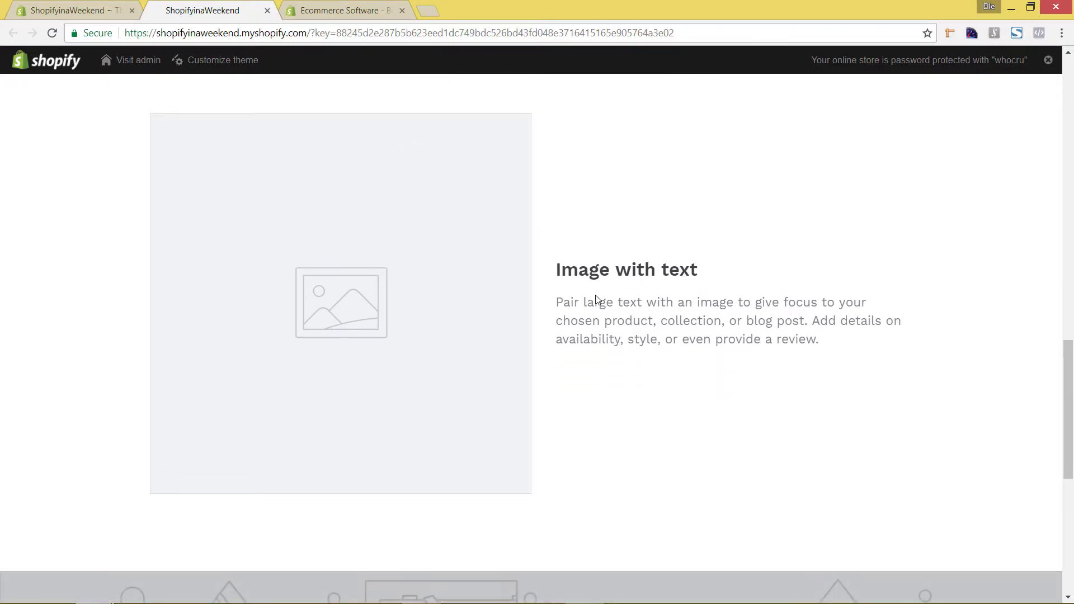
scroll(596, 300, down, 2)
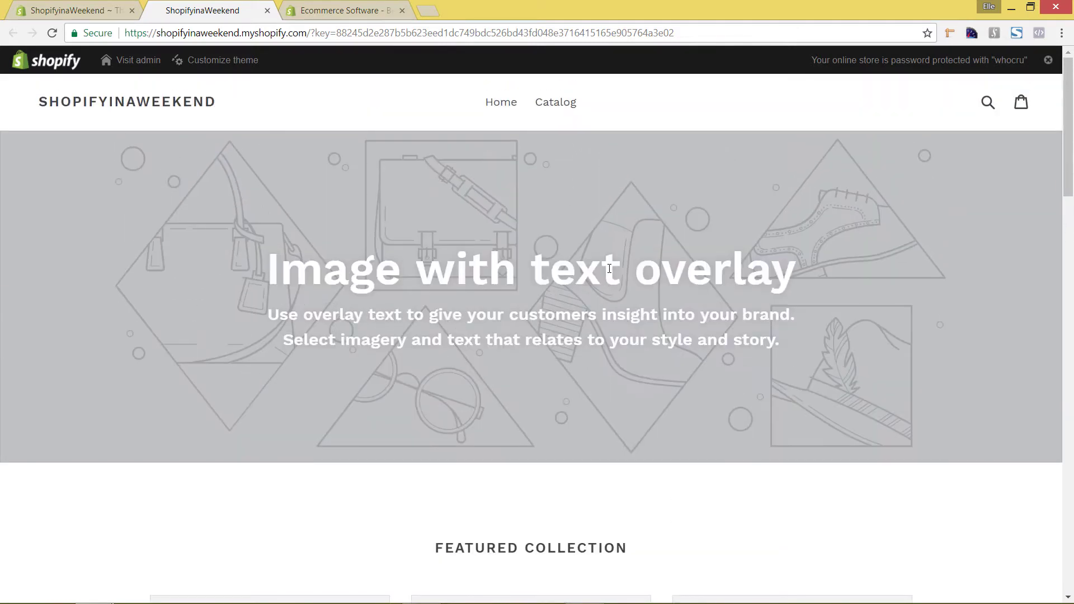
scroll(609, 268, down, 1)
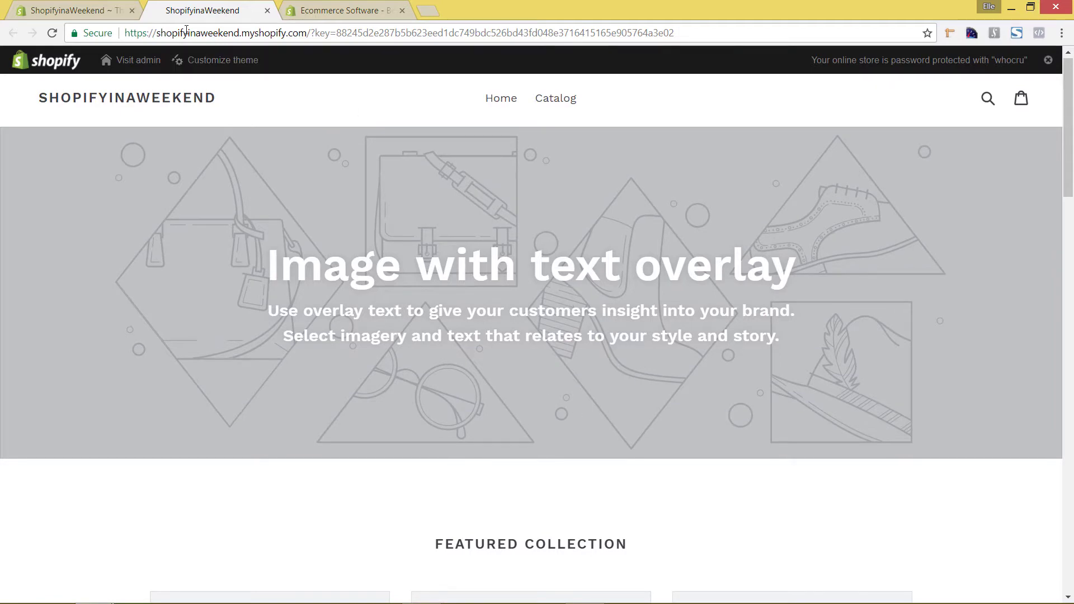
Step: Switch to shopify.com and open the Theme store from the Resources menu
click(70, 10)
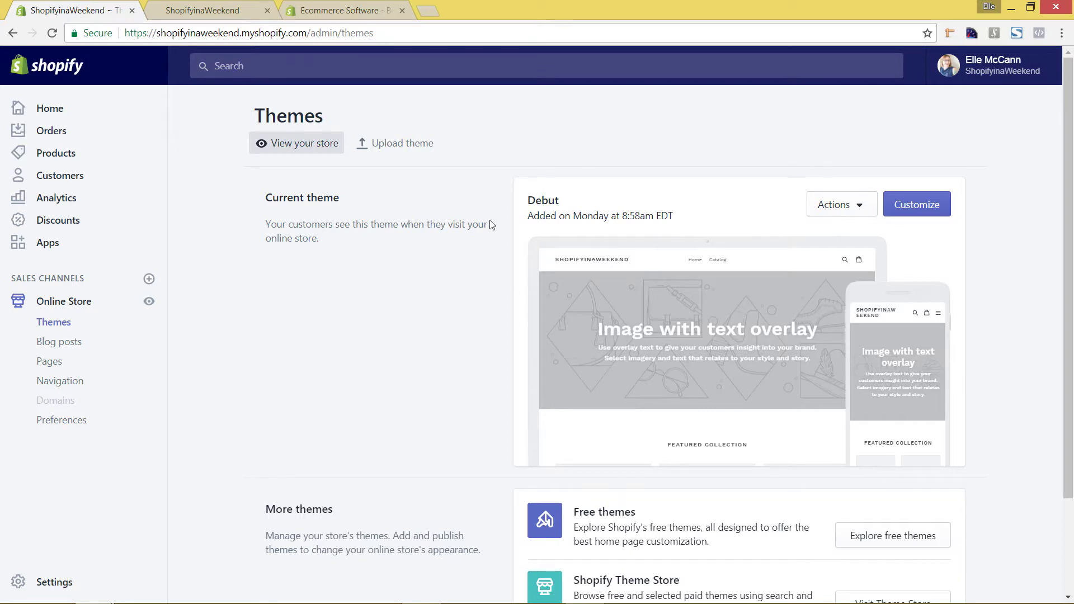
click(358, 10)
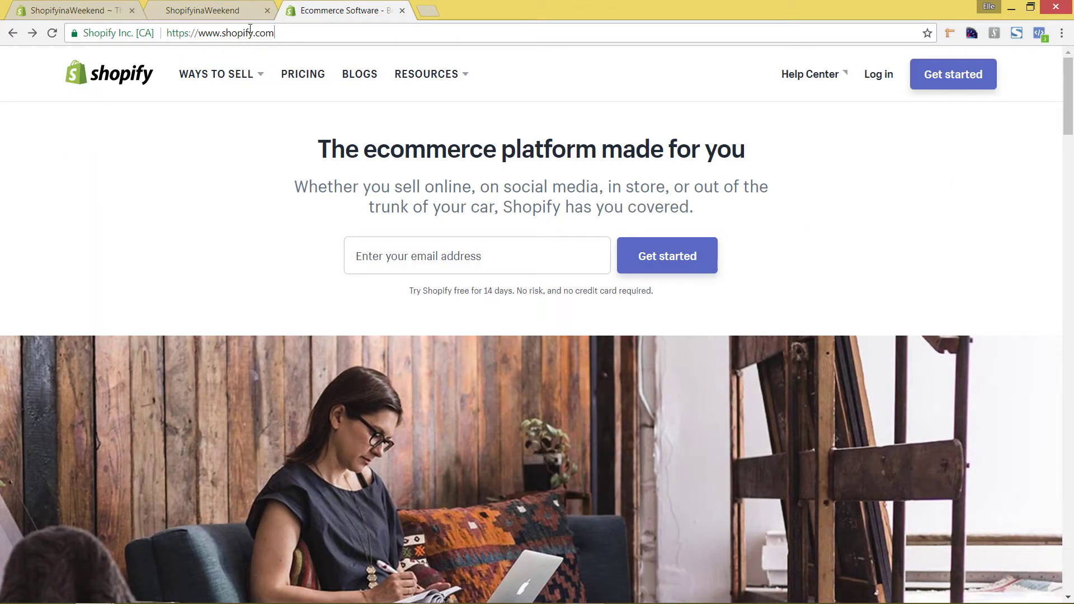
click(250, 32)
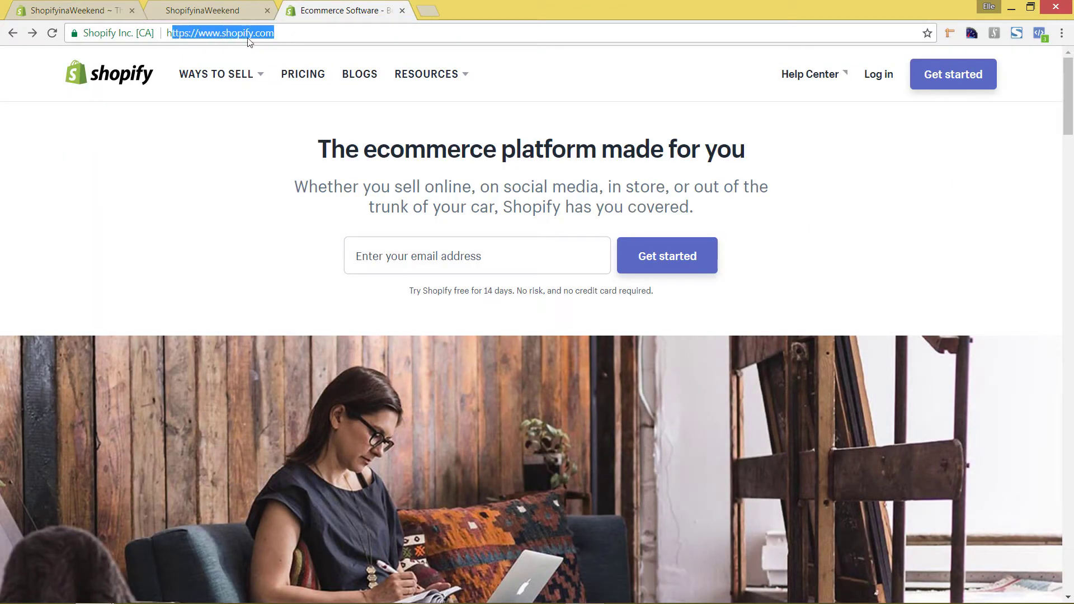
click(600, 106)
click(451, 77)
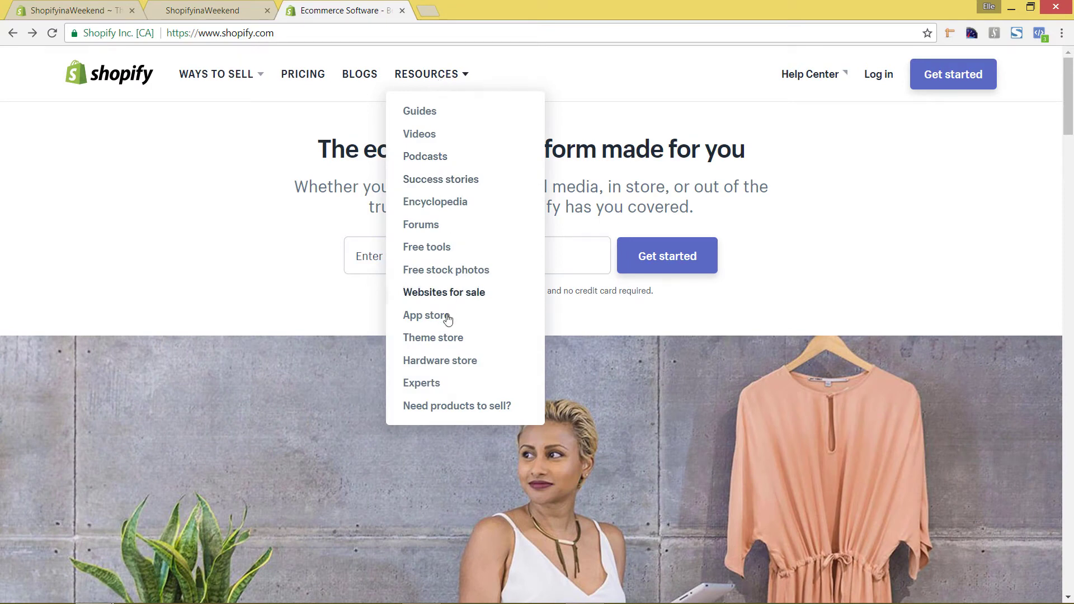
click(448, 348)
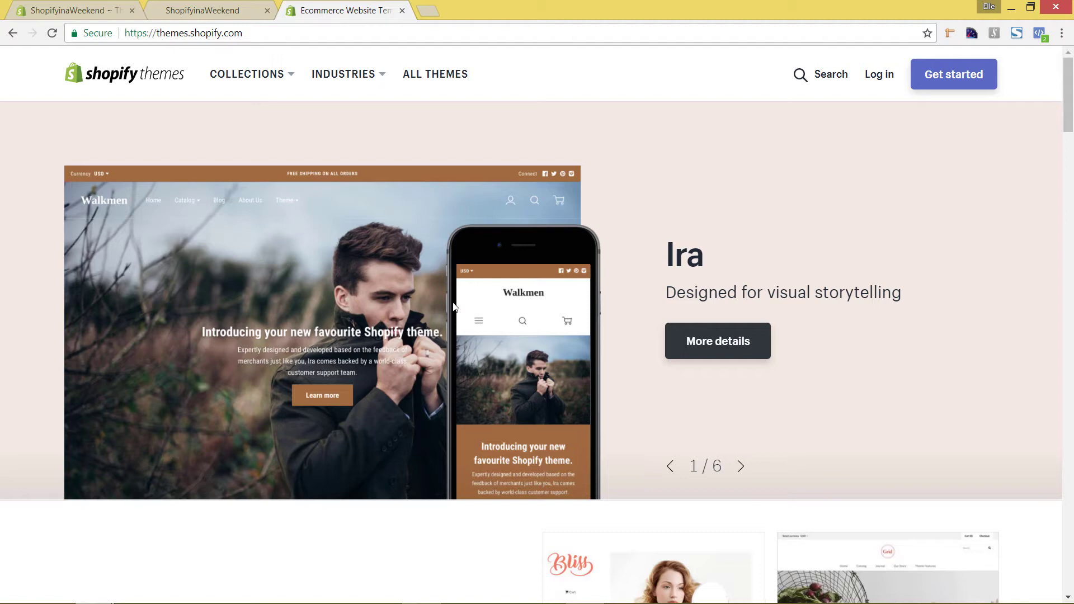
Step: Browse the Theme Store's featured themes and its Collections and Industries menus
scroll(453, 307, down, 5)
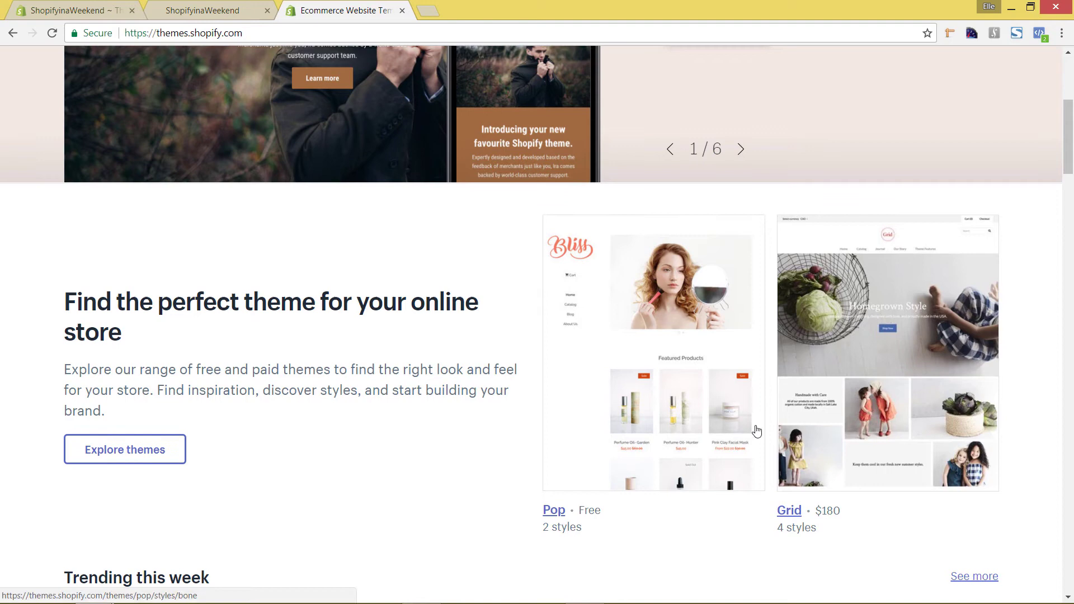
scroll(756, 429, up, 6)
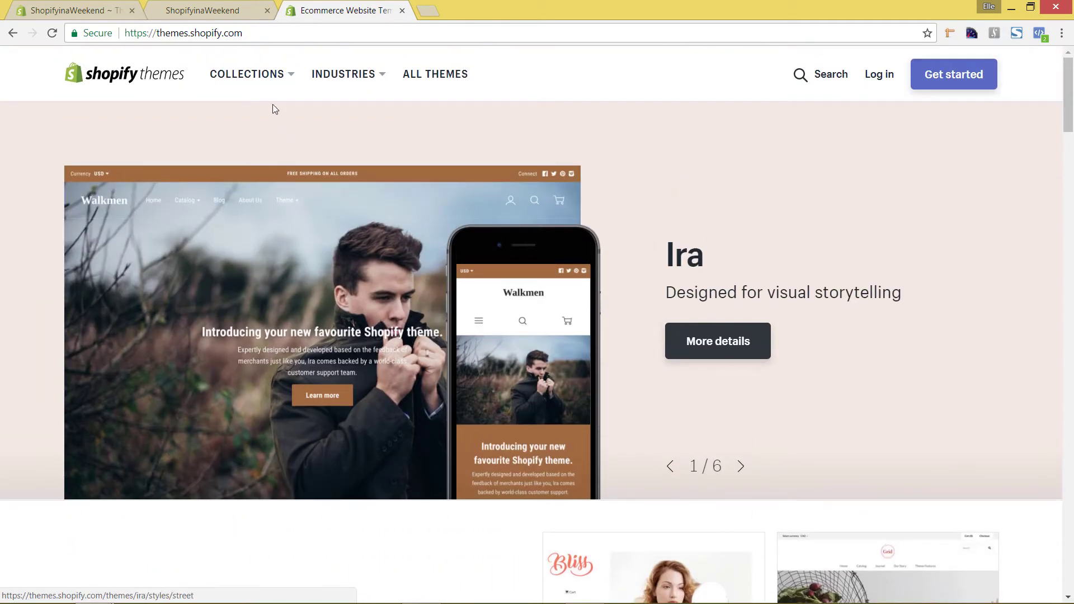
click(270, 87)
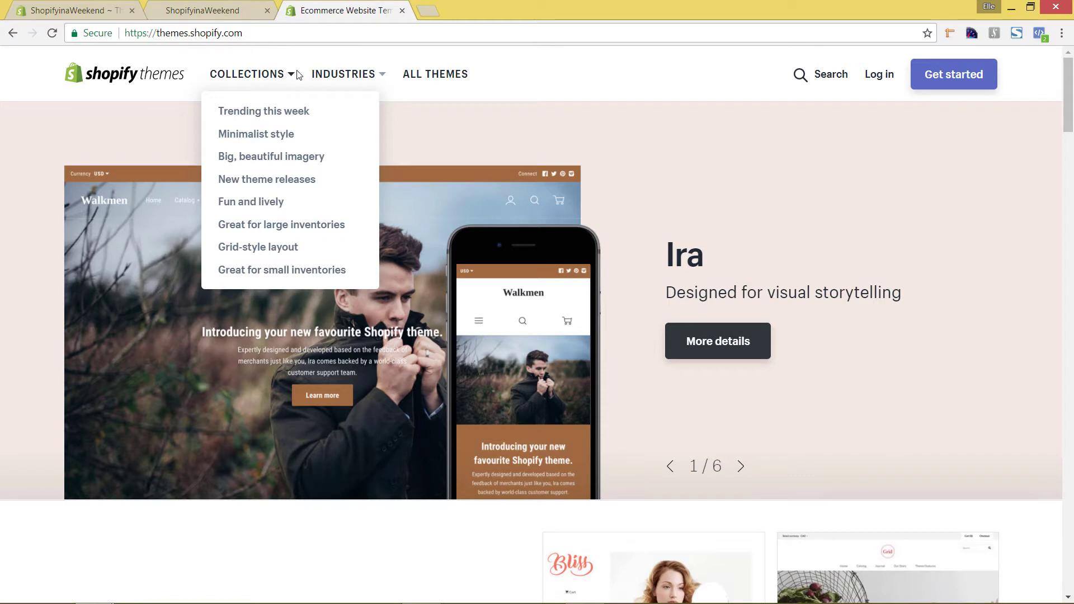
click(331, 78)
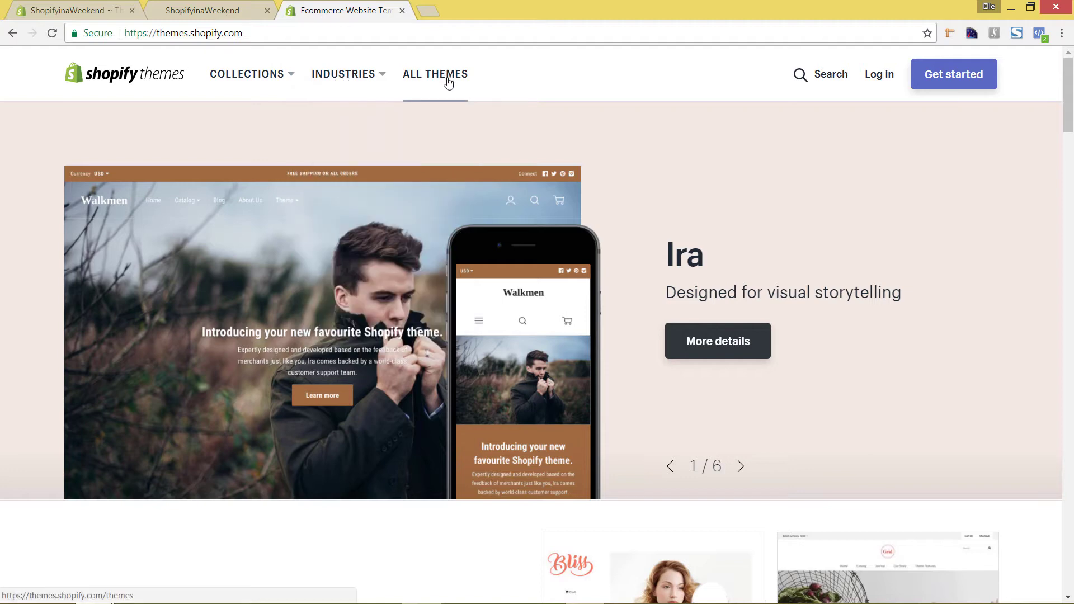
Step: Show all themes filtered to Free under Price, listing the 10 free themes
click(448, 82)
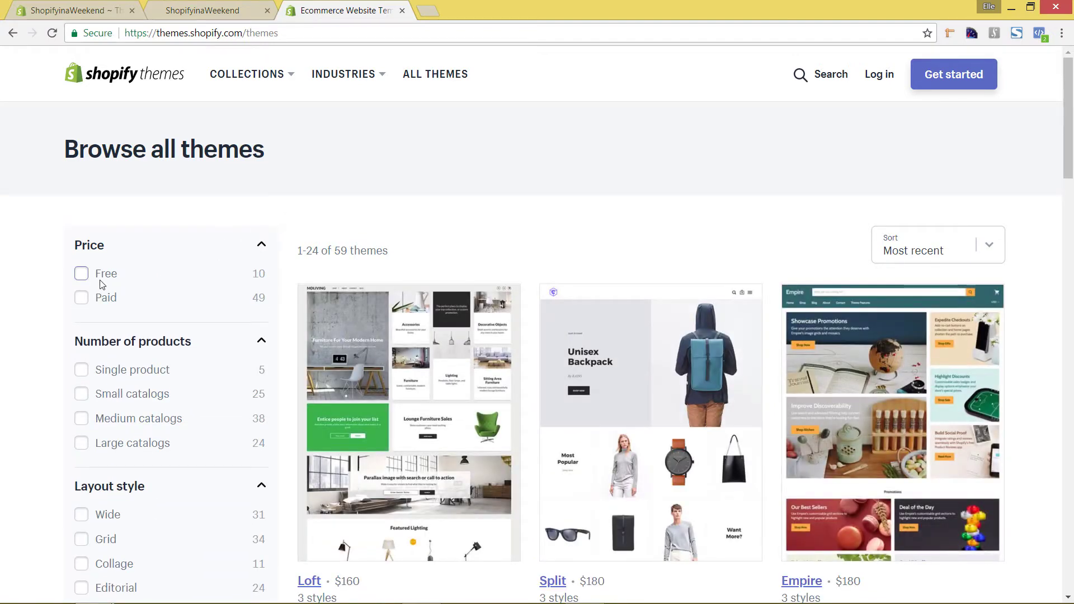
click(81, 276)
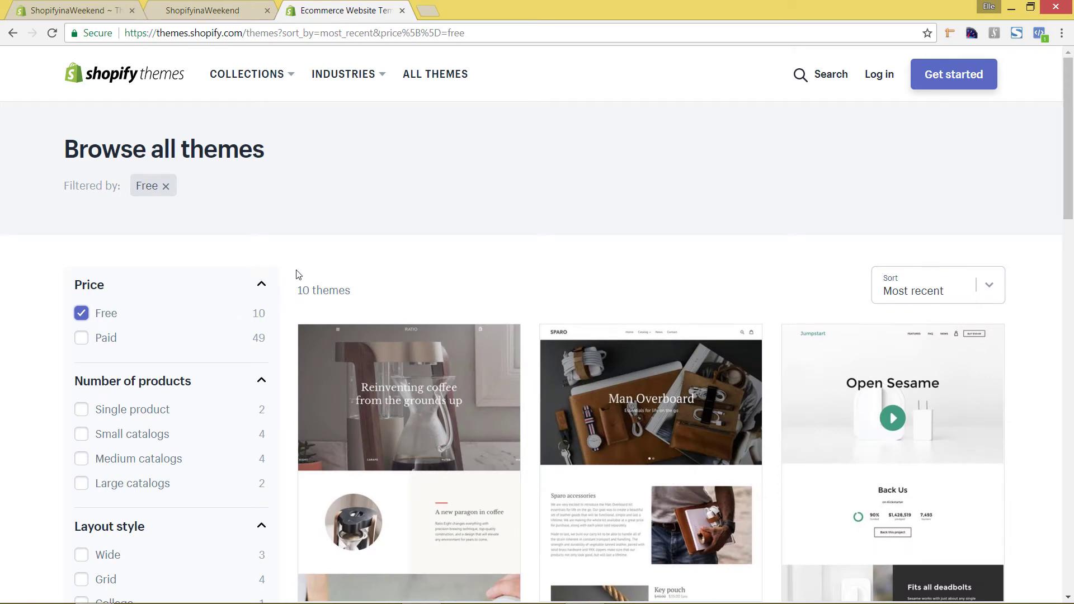
scroll(534, 282, down, 3)
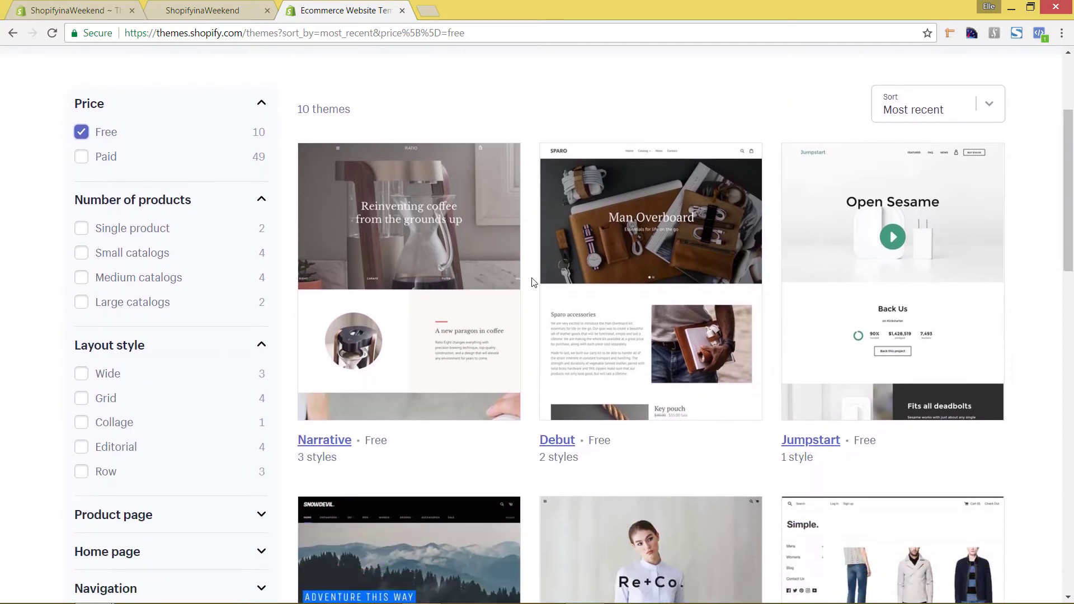
scroll(535, 283, down, 6)
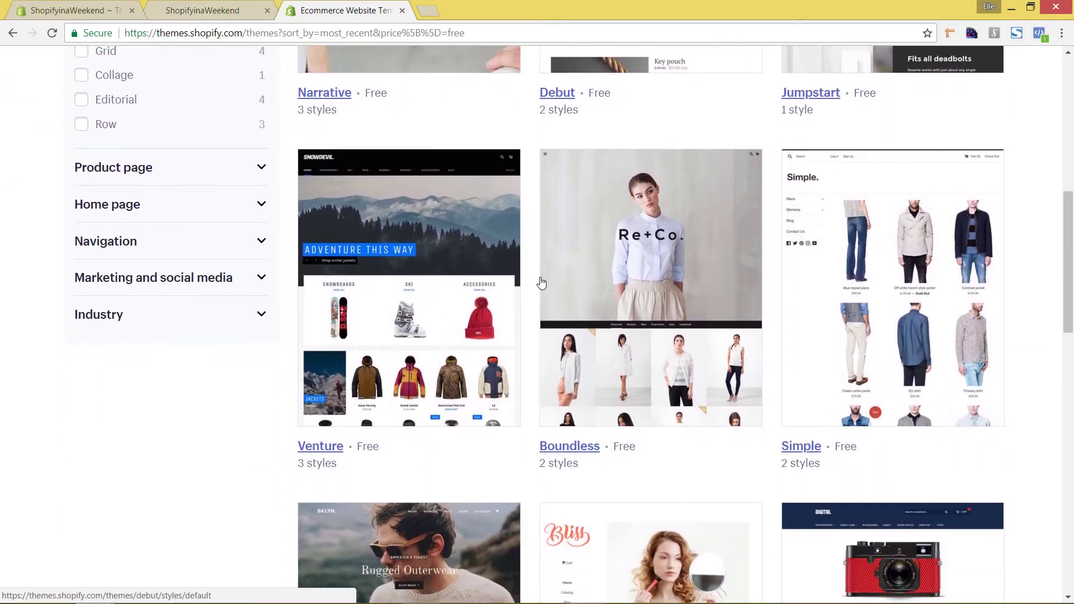
scroll(541, 283, up, 6)
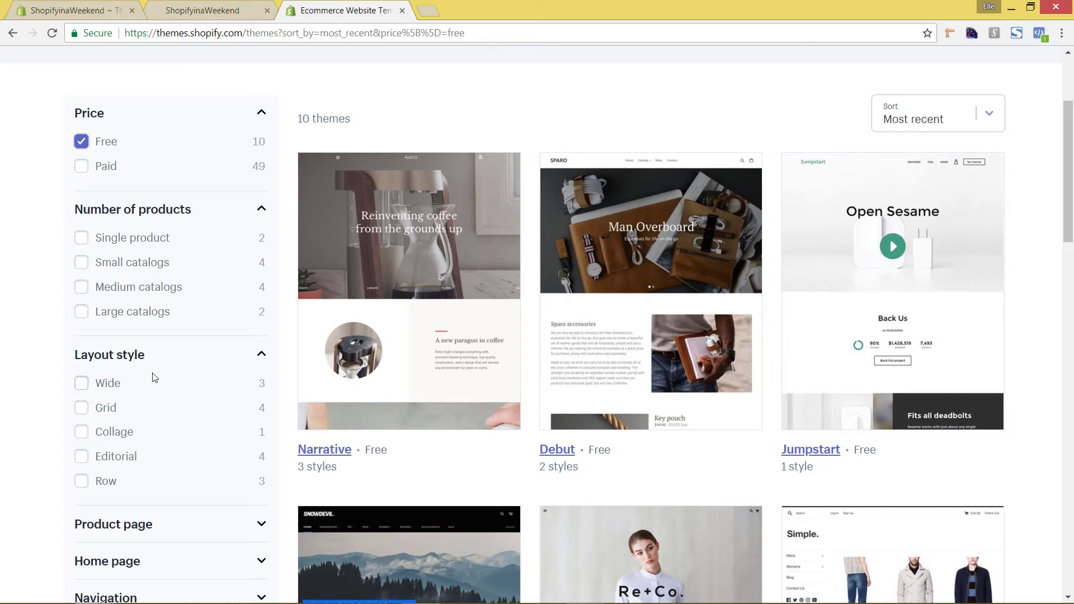
Step: Toggle the Single product filter on, then off again
click(80, 239)
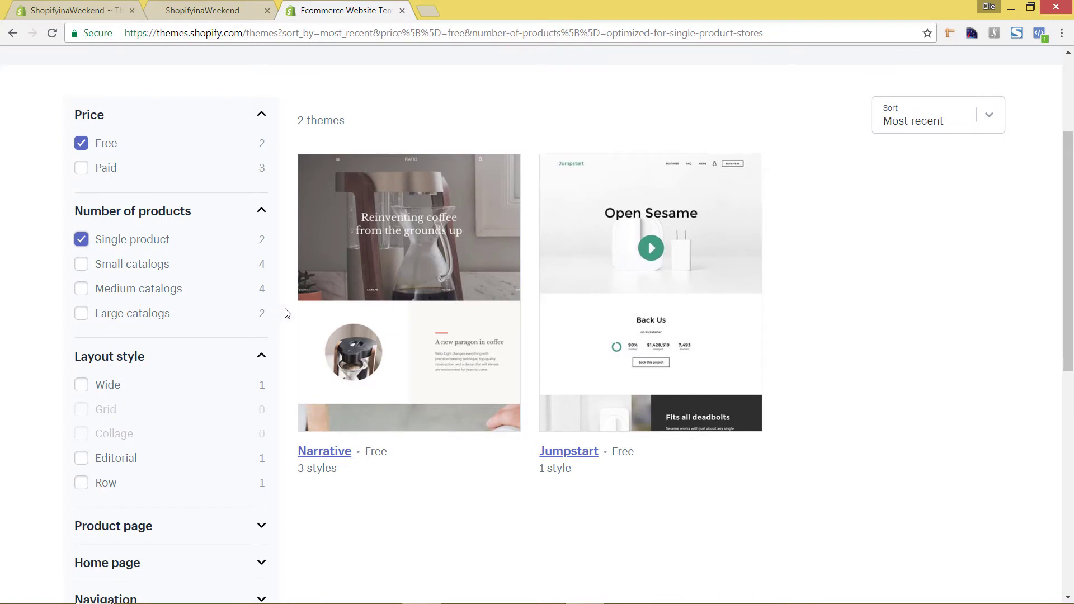
scroll(250, 296, up, 1)
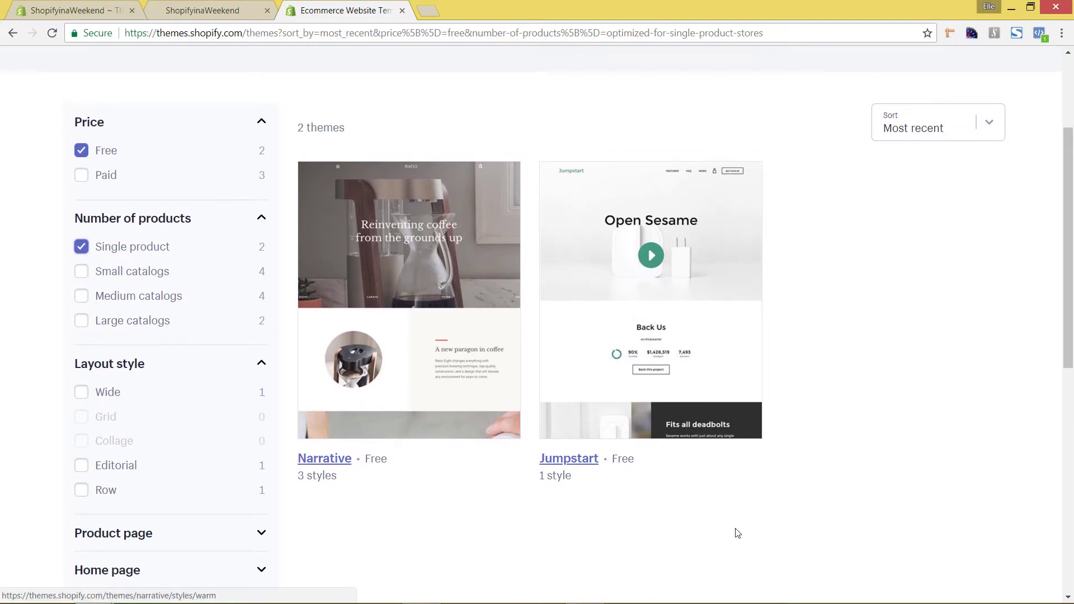
click(81, 256)
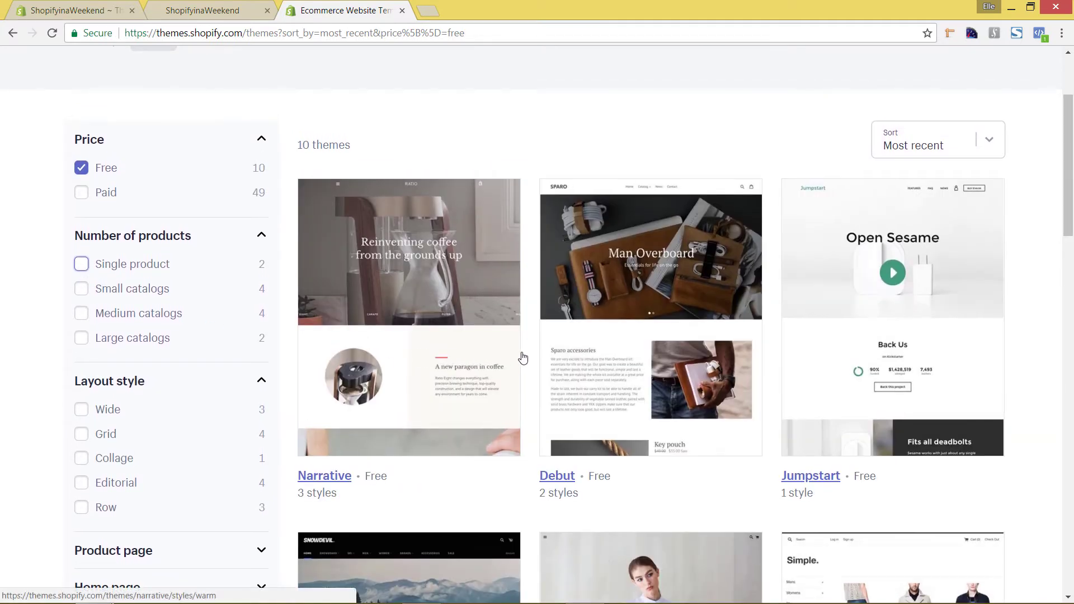
scroll(447, 286, down, 1)
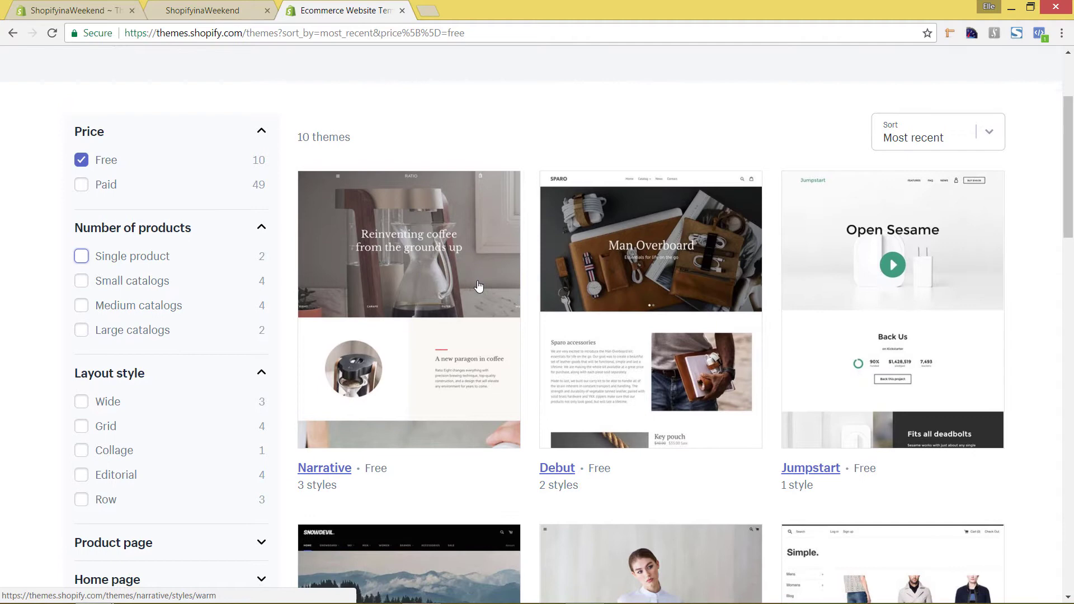
Step: Leave Debut's page, open Narrative's page and preview its Light and Cold styles
click(670, 297)
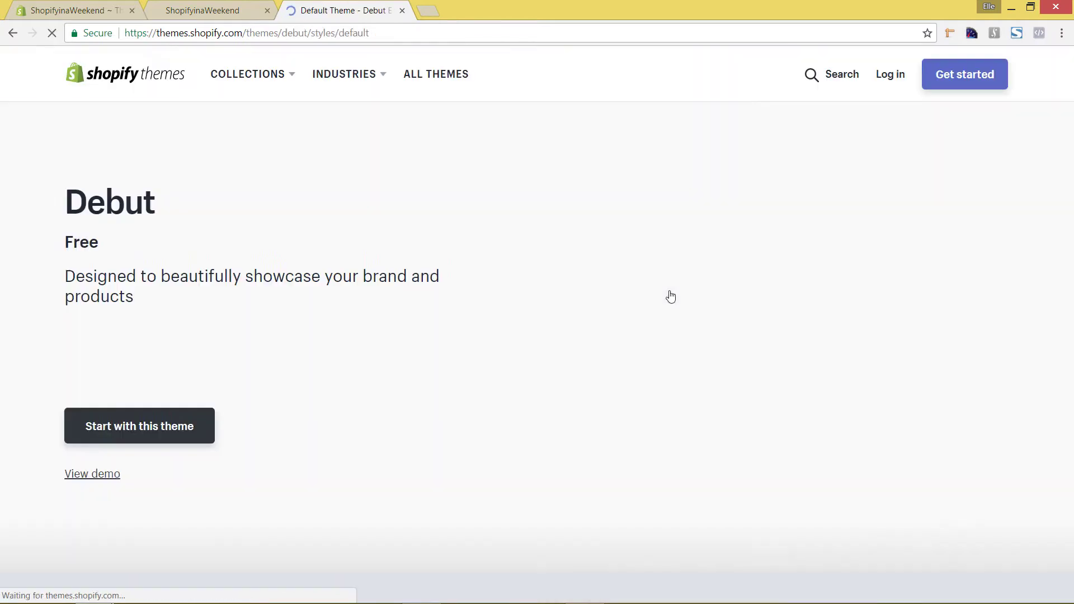
click(13, 35)
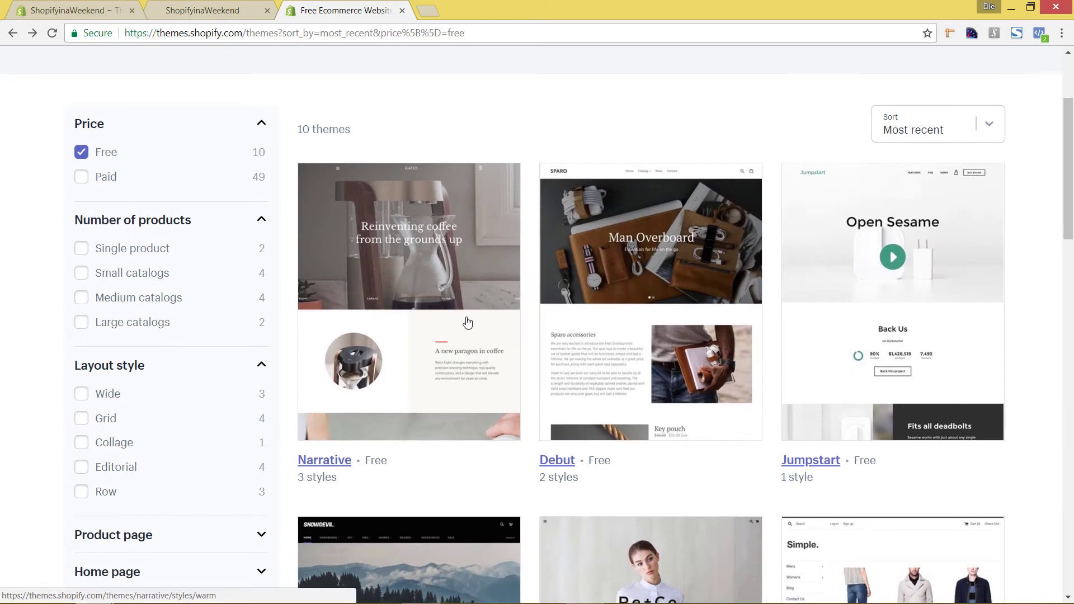
scroll(391, 305, down, 1)
click(364, 275)
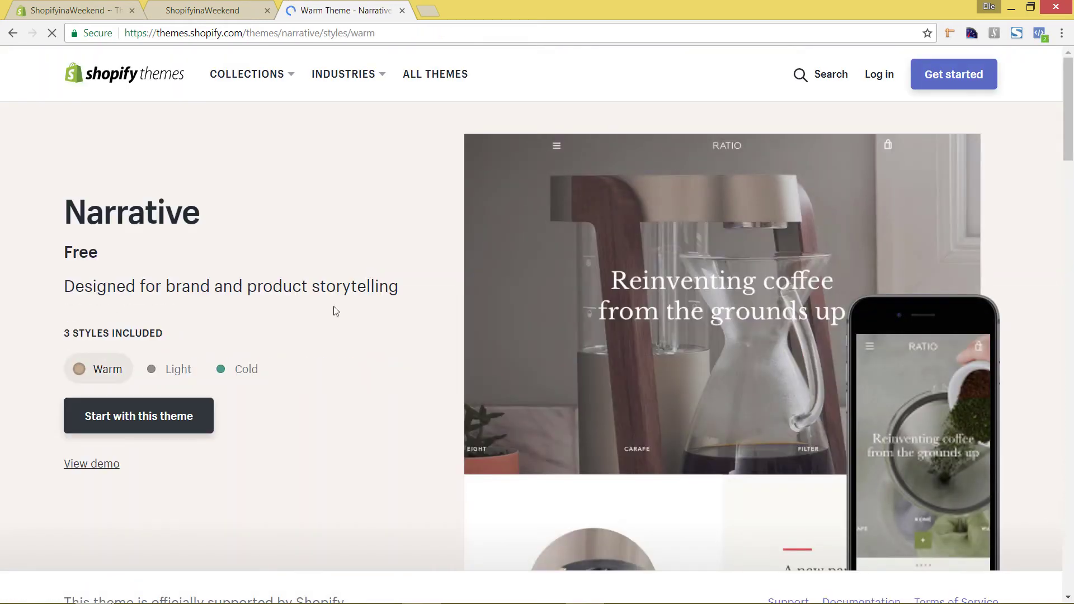
click(167, 370)
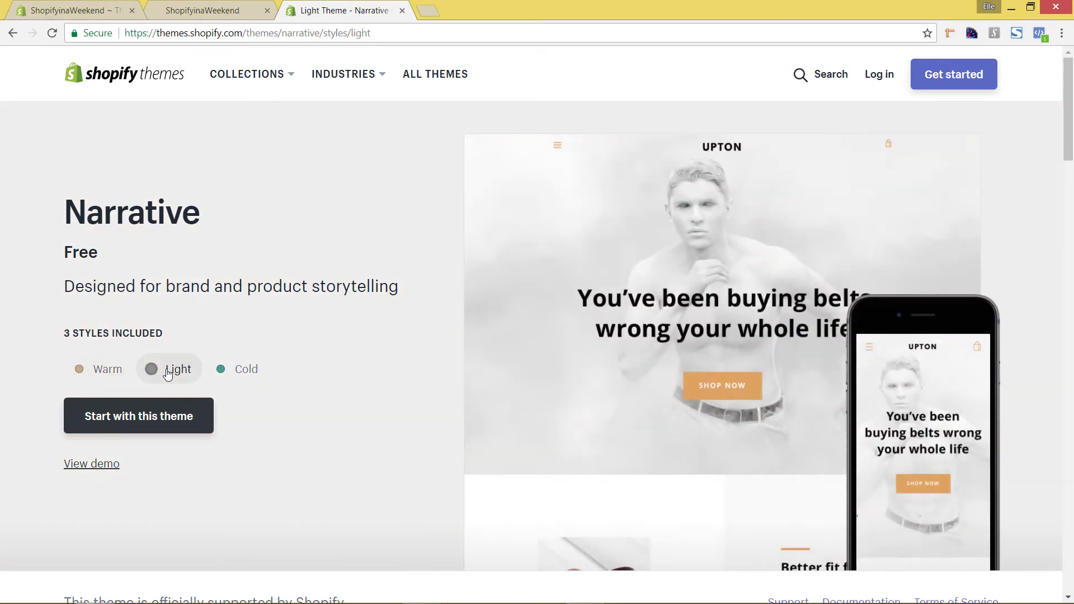
click(248, 378)
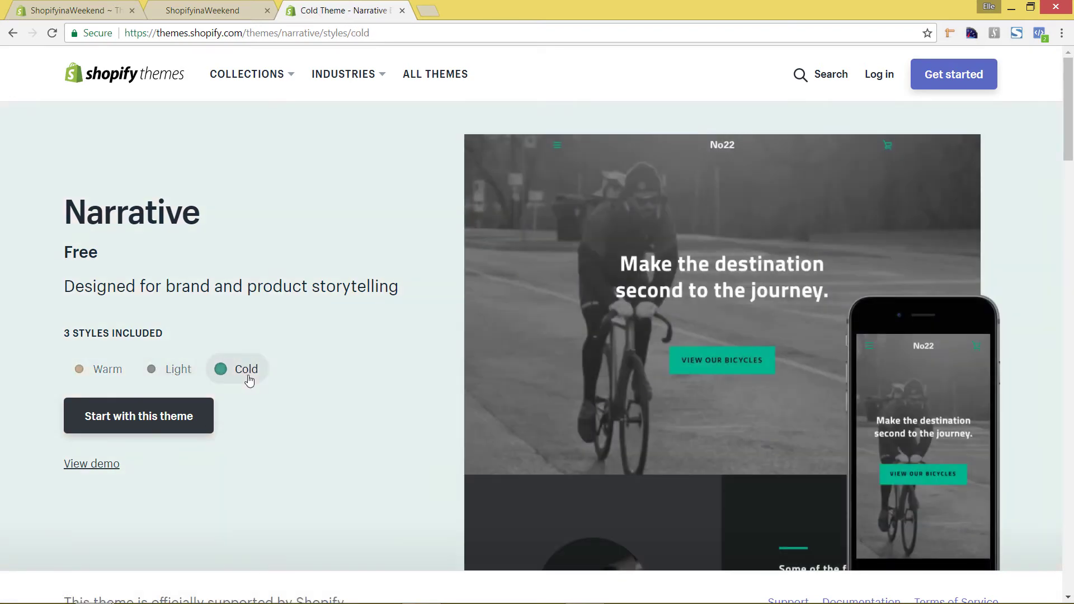
Step: Start with Narrative's Warm style and log in using the store's myshopify.com URL
click(107, 373)
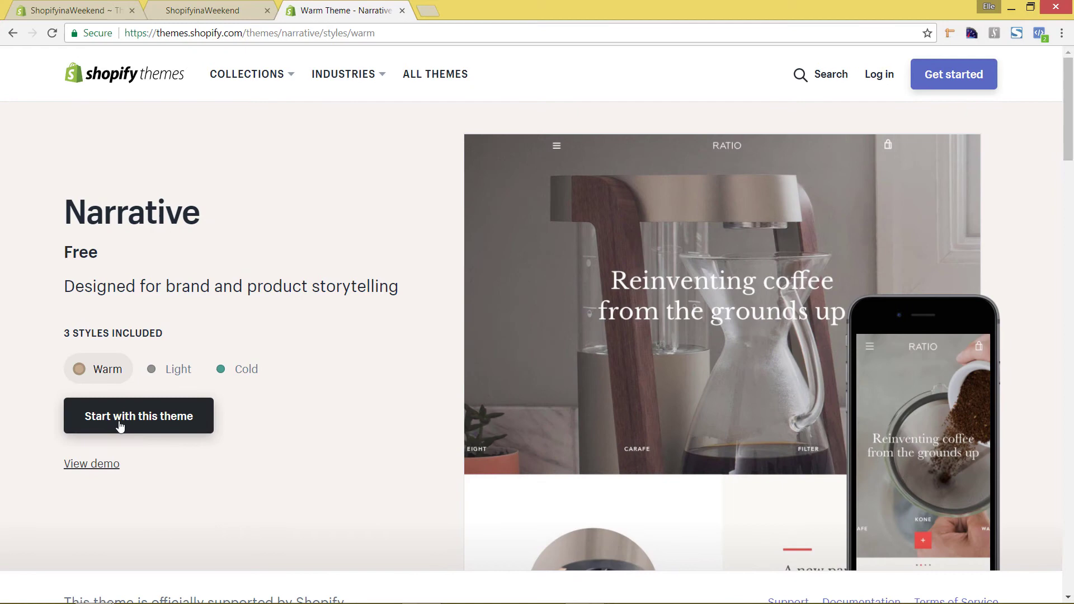
click(144, 424)
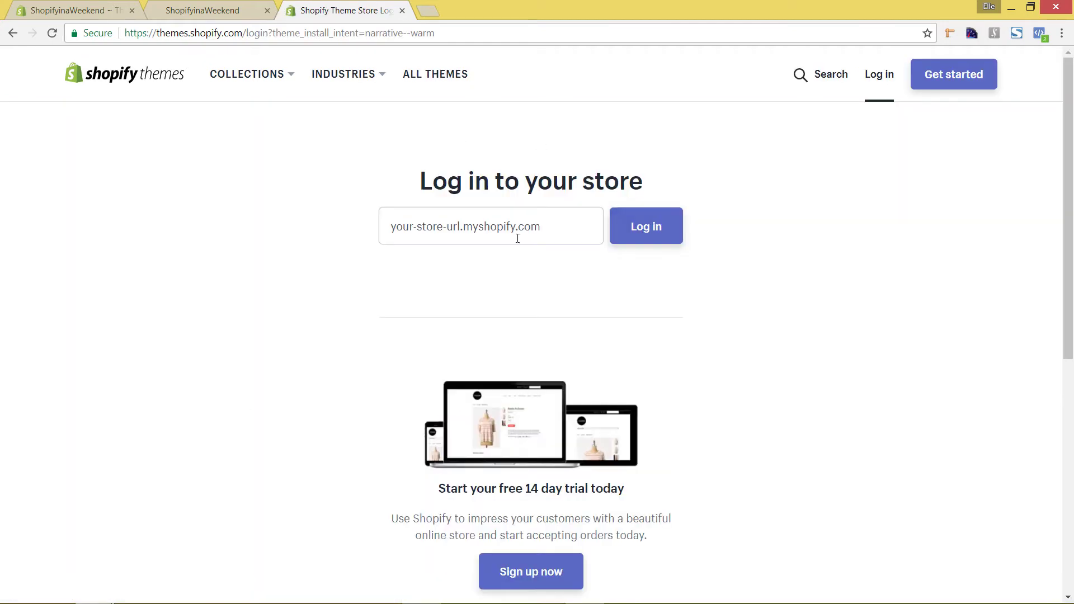
click(471, 233)
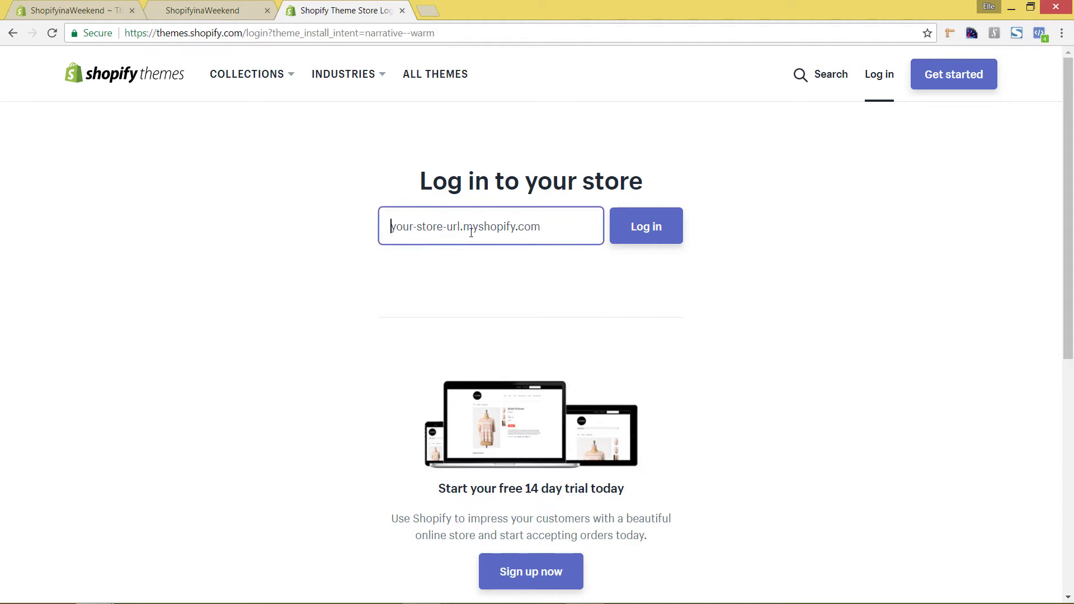
text(shopifyina)
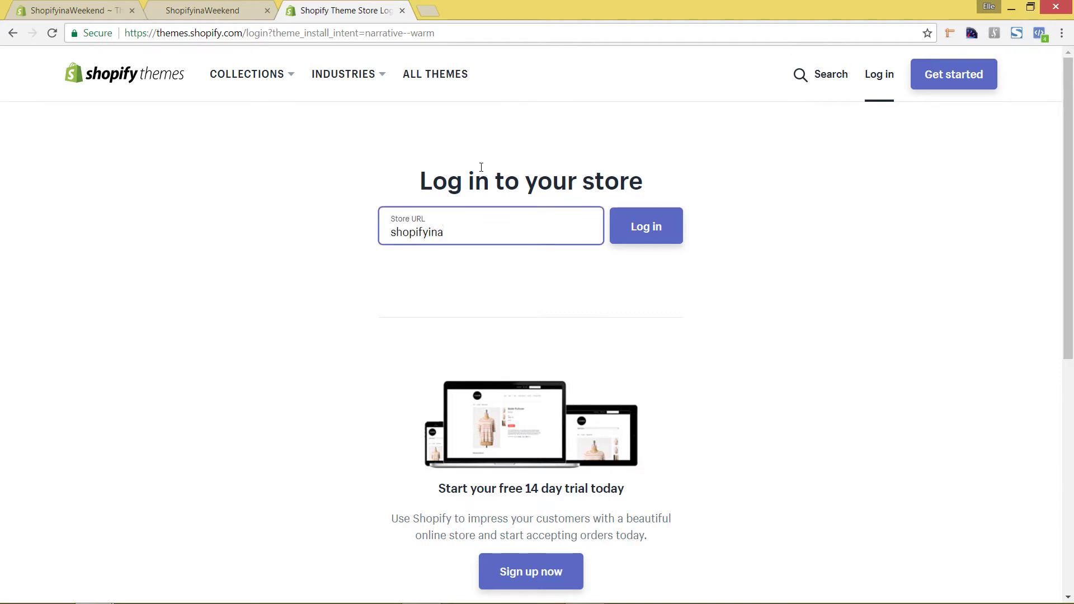
text(weekend.)
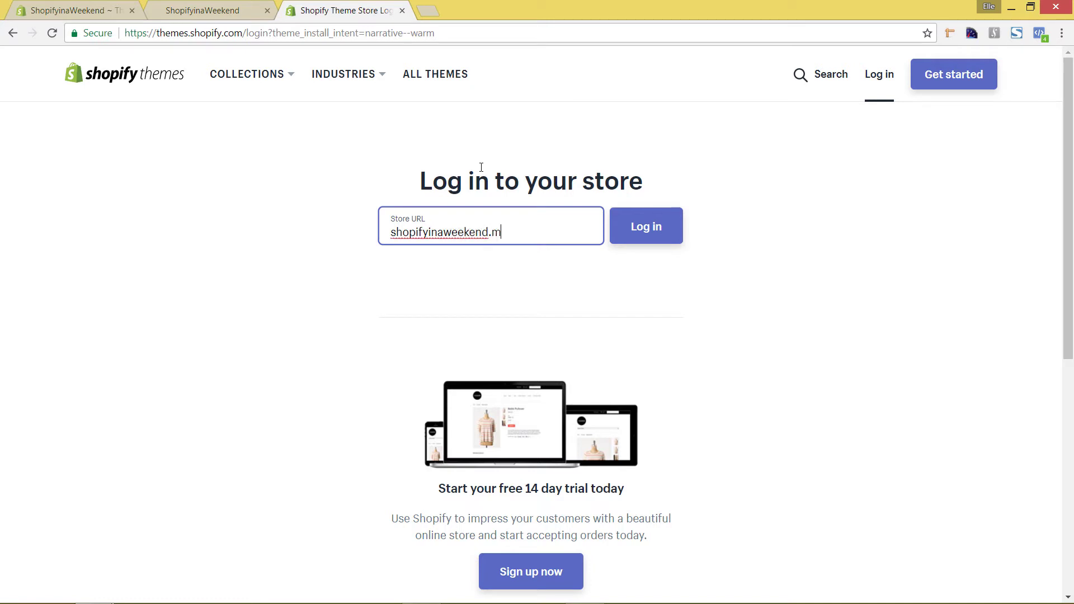
text(myshopify.com)
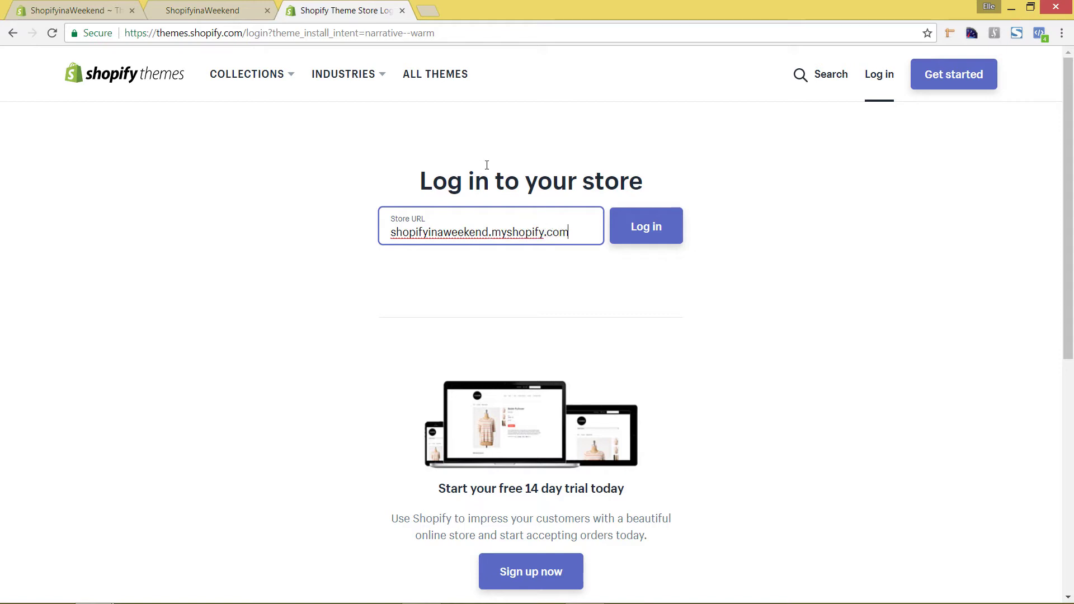
click(668, 235)
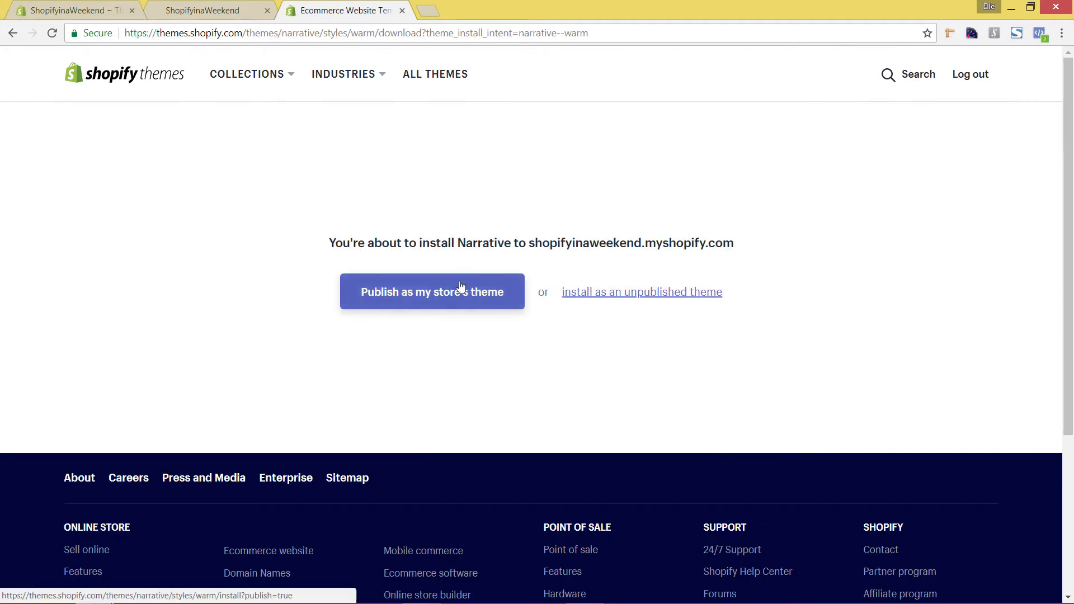
Step: Install Narrative's Warm style as an unpublished theme instead of publishing it
click(489, 307)
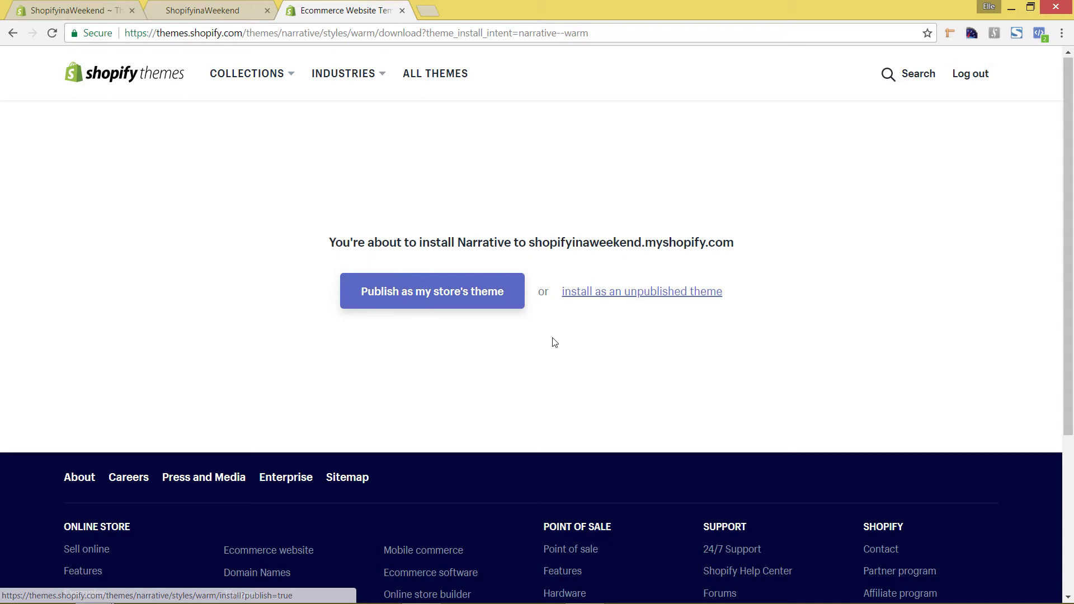
click(628, 299)
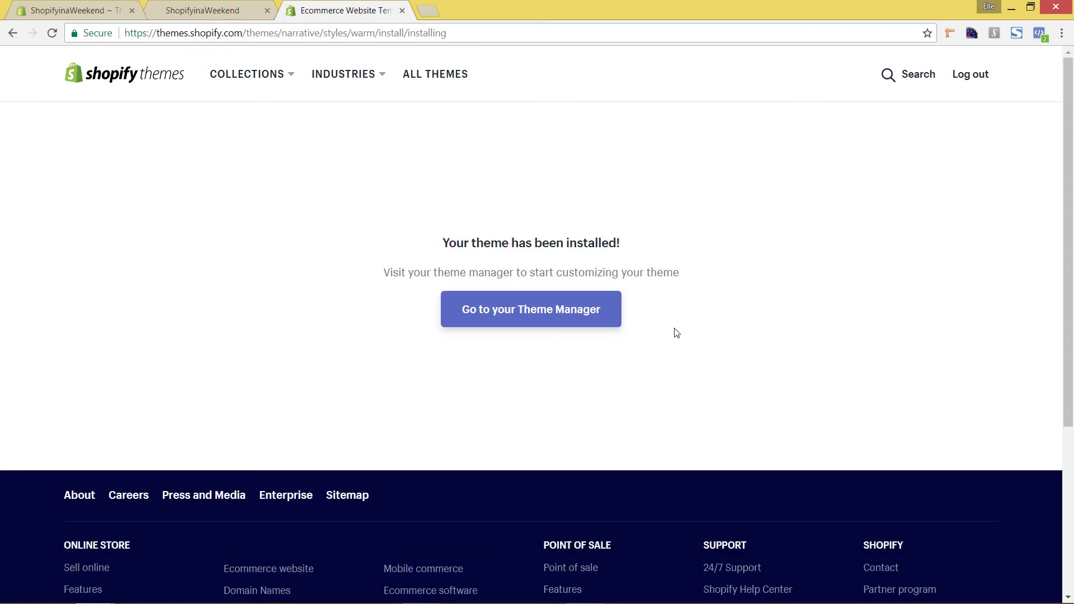
Step: Go to the Theme Manager and check Narrative's Actions menu under More themes
click(502, 312)
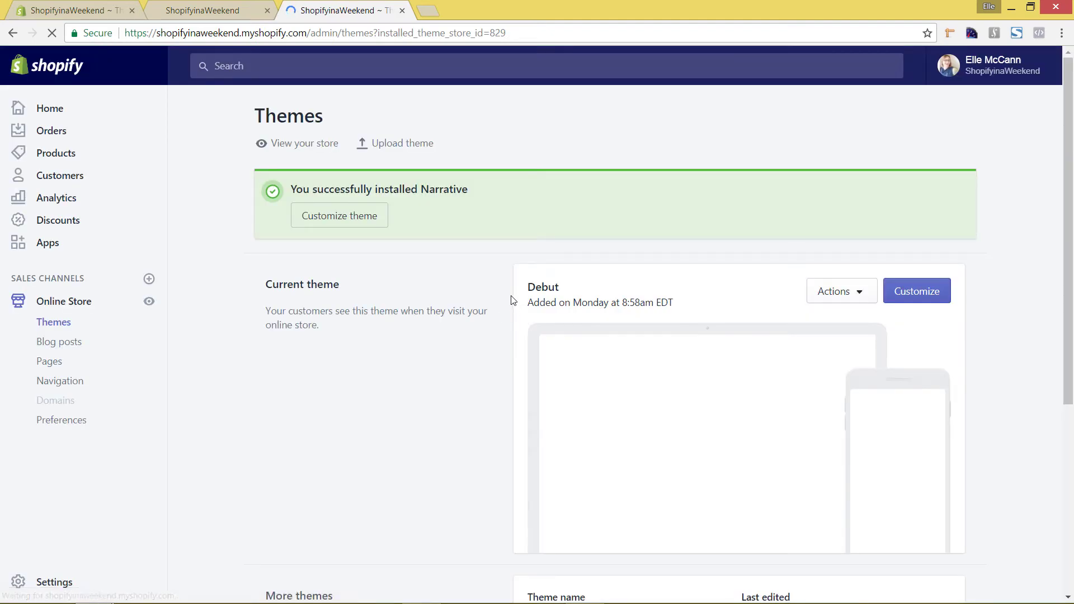
scroll(510, 256, down, 1)
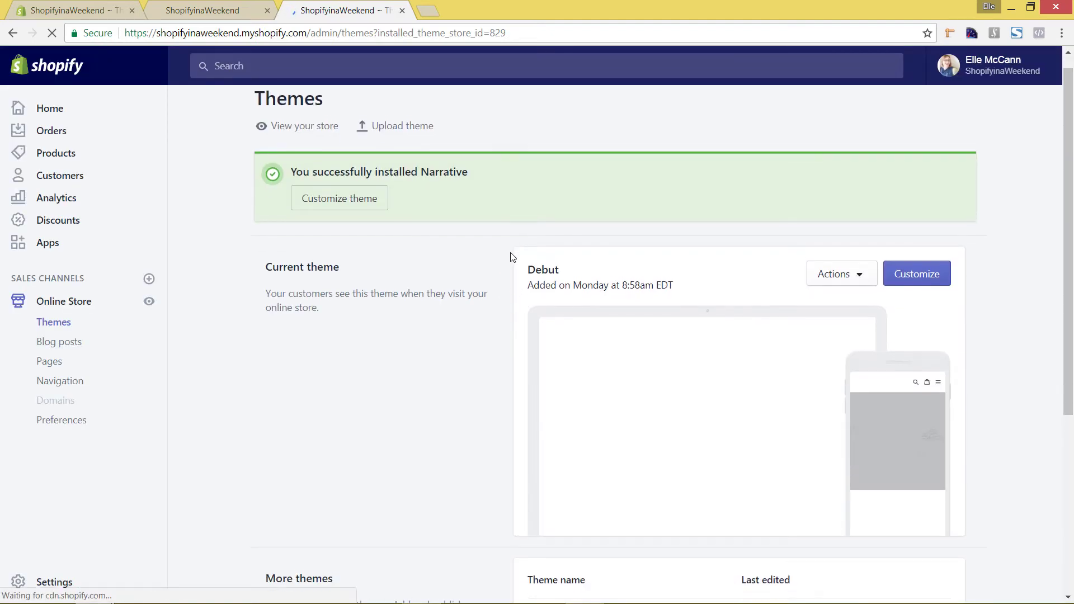
scroll(510, 256, down, 5)
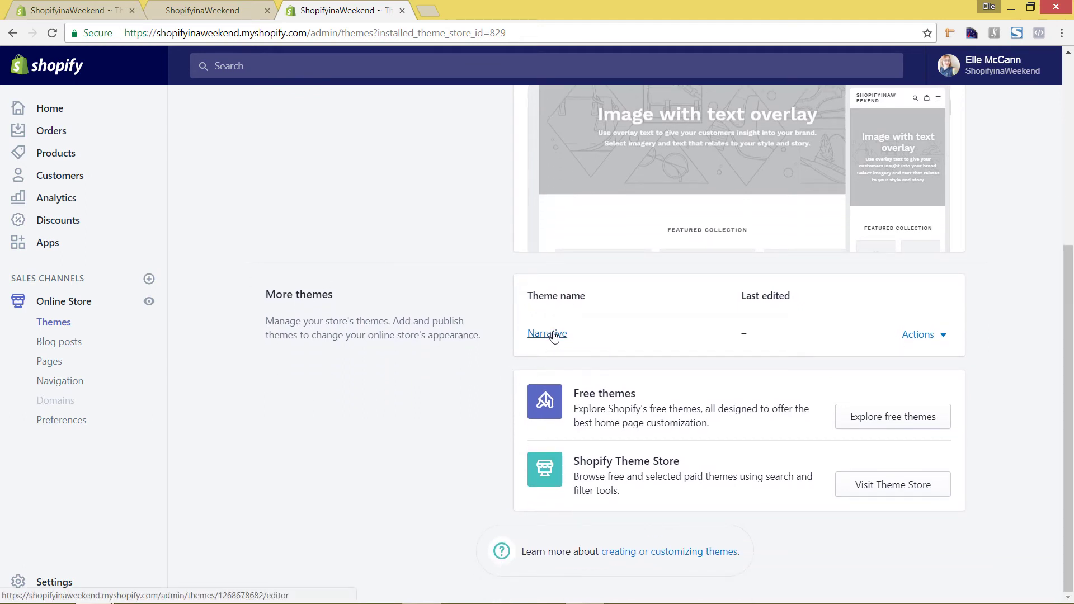
click(924, 340)
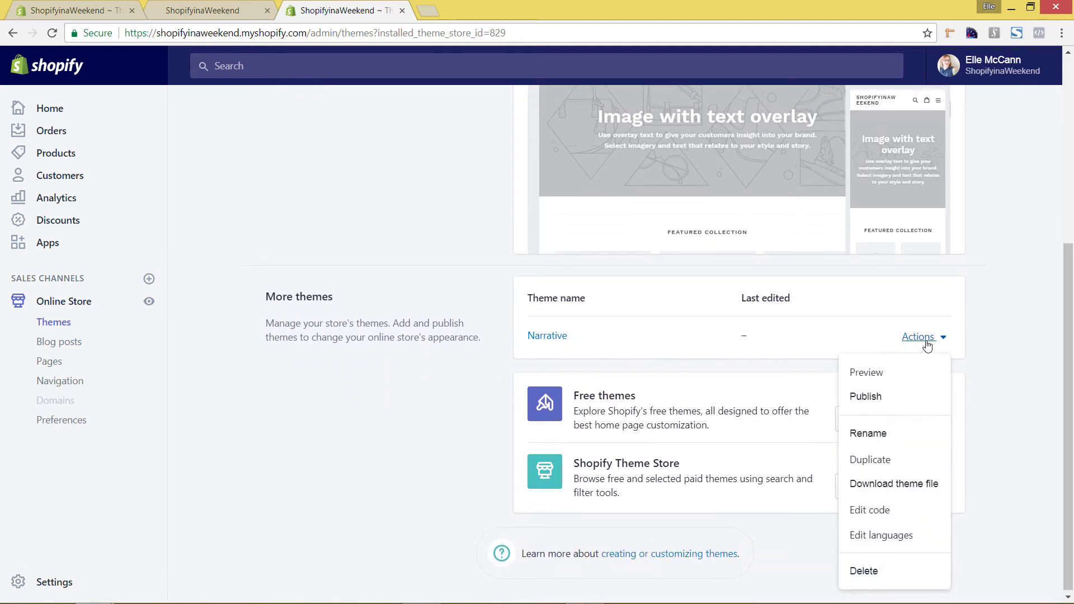
click(1008, 402)
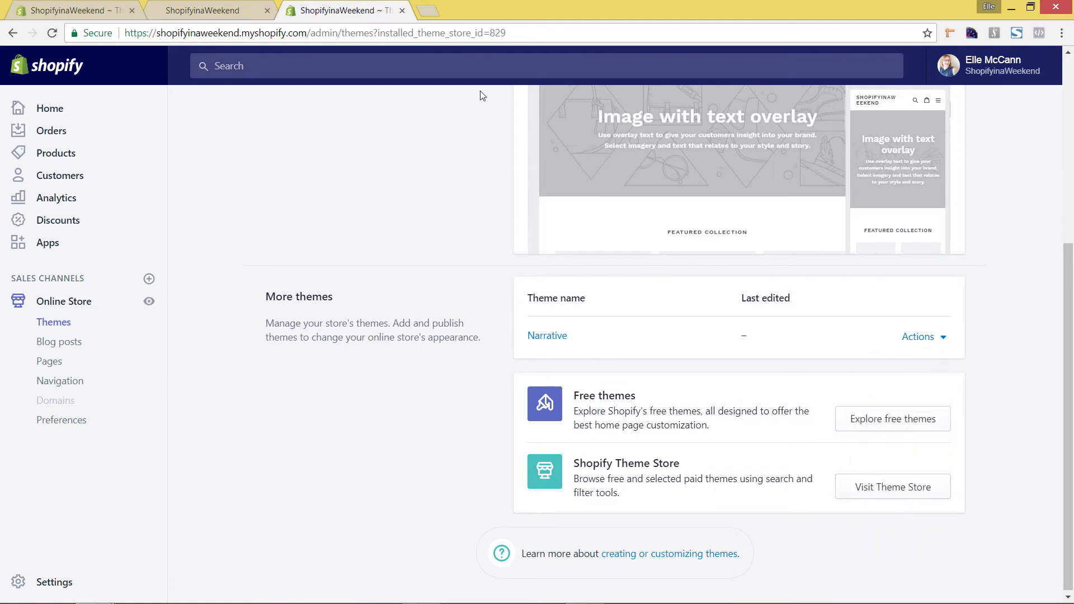
Step: In a new tab, reach the Shopify Theme Store and scroll to the featured Pop and Grid themes
click(427, 11)
text(shopify.com)
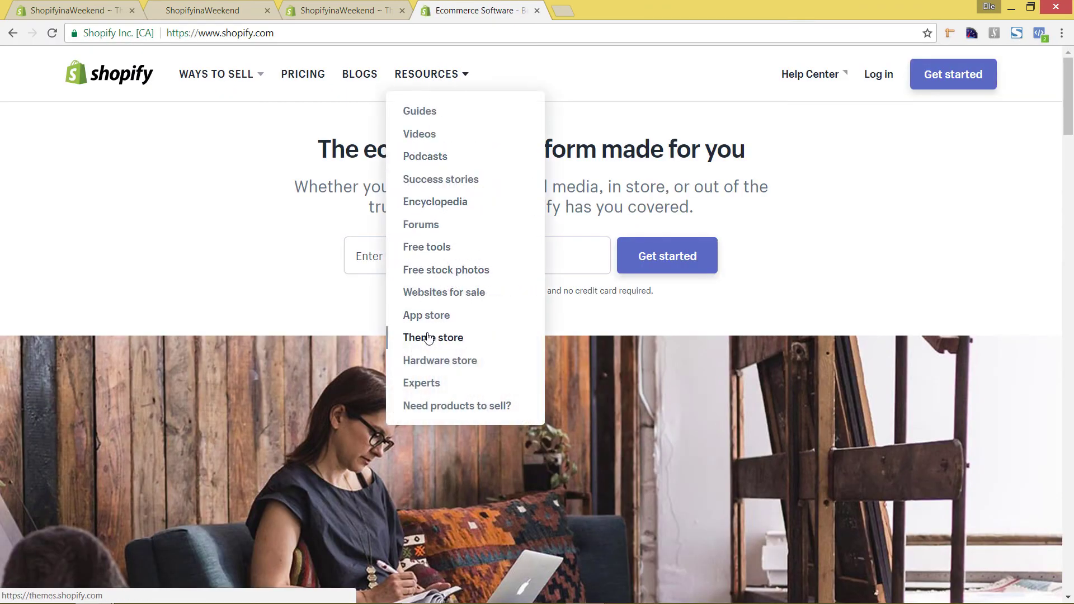
click(428, 338)
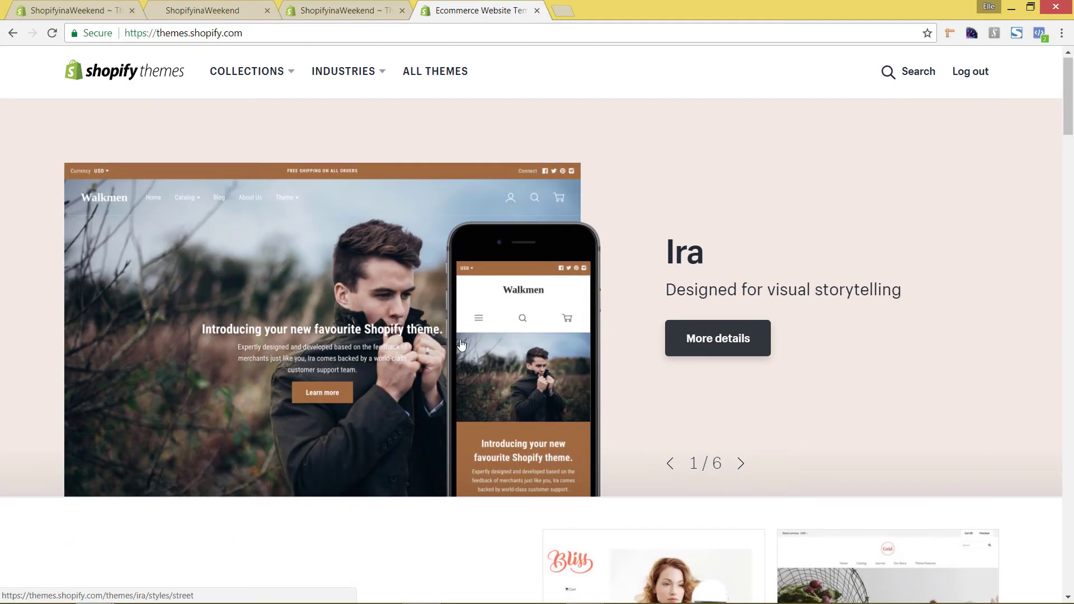
scroll(462, 344, down, 6)
scroll(467, 337, down, 2)
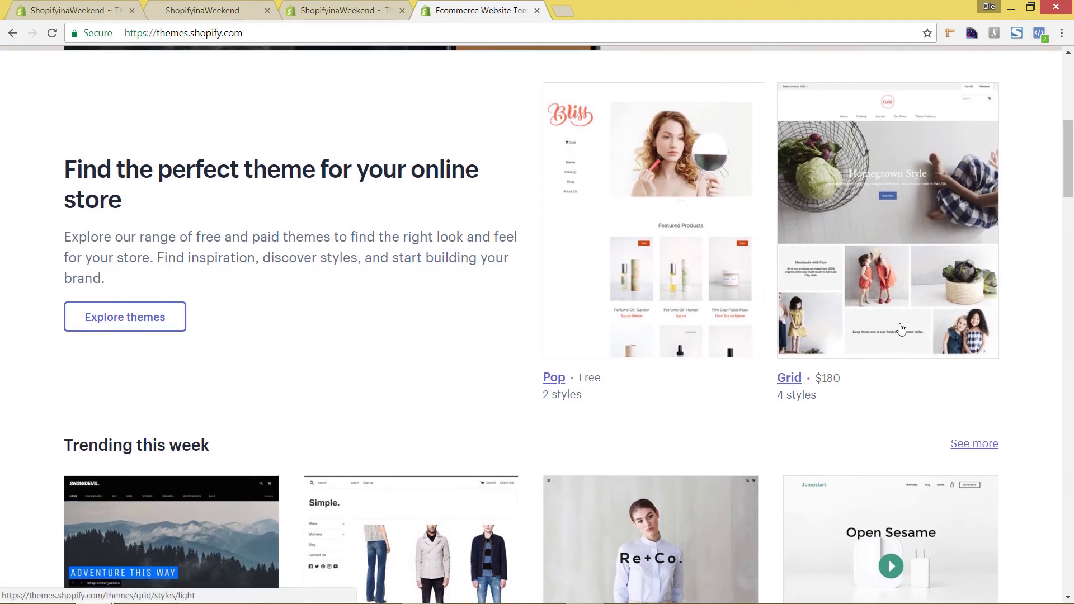
Step: Open Grid's $180 theme page and open its demo in a new tab
click(895, 286)
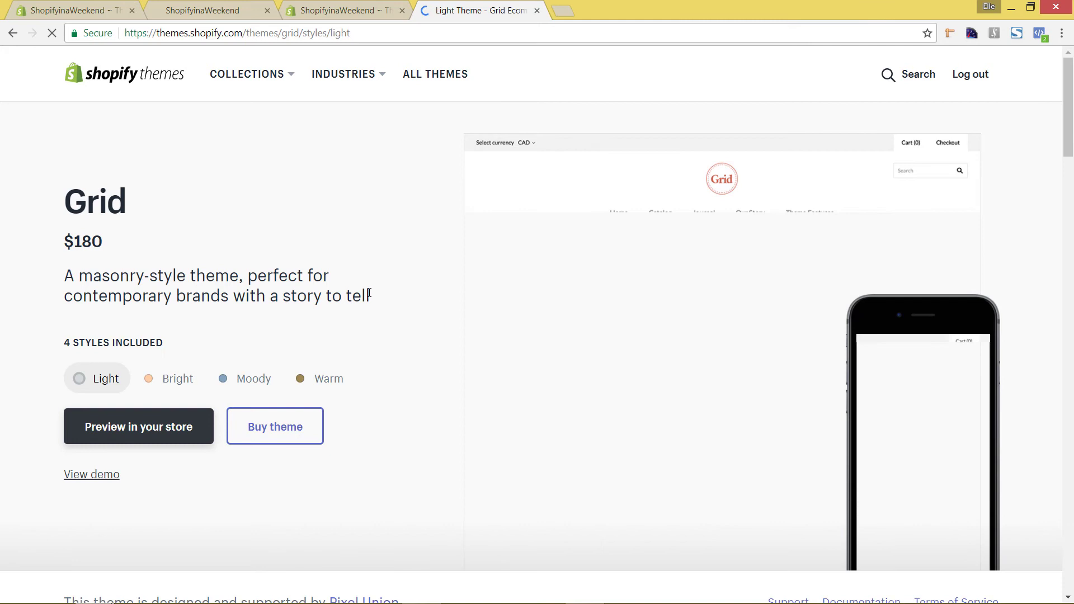
scroll(374, 294, down, 1)
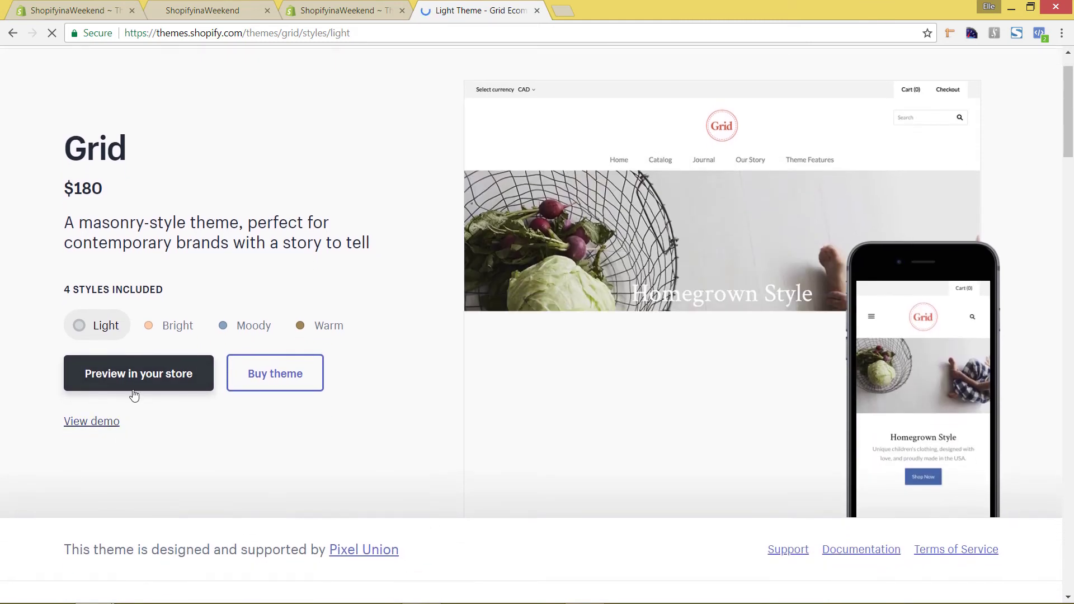
right_click(107, 421)
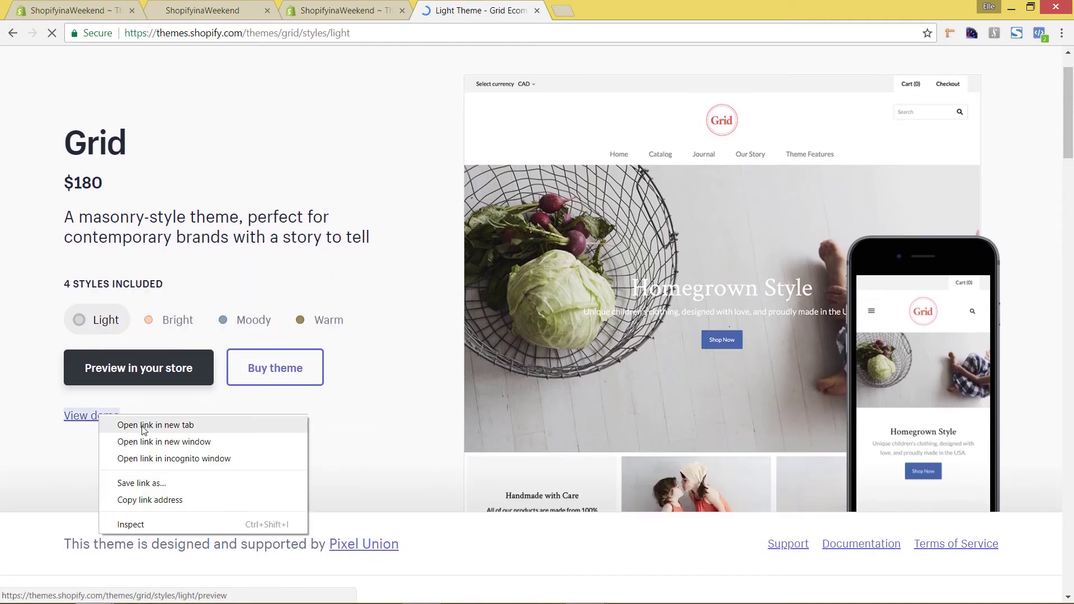
click(147, 426)
Step: Scroll through the Grid demo, then return to Grid's theme page
click(654, 16)
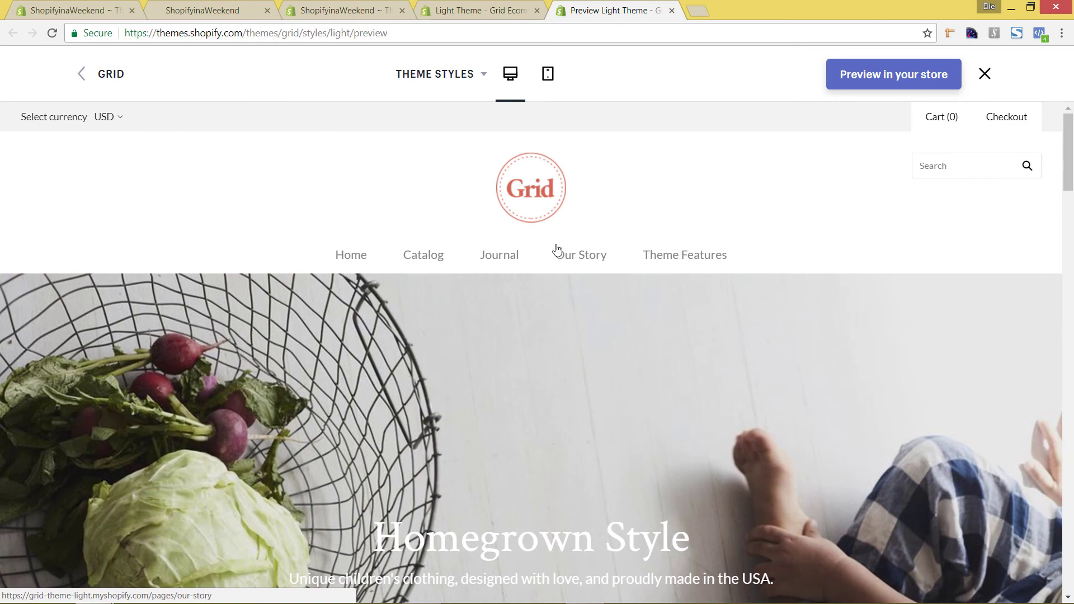
scroll(558, 250, down, 7)
scroll(563, 244, down, 10)
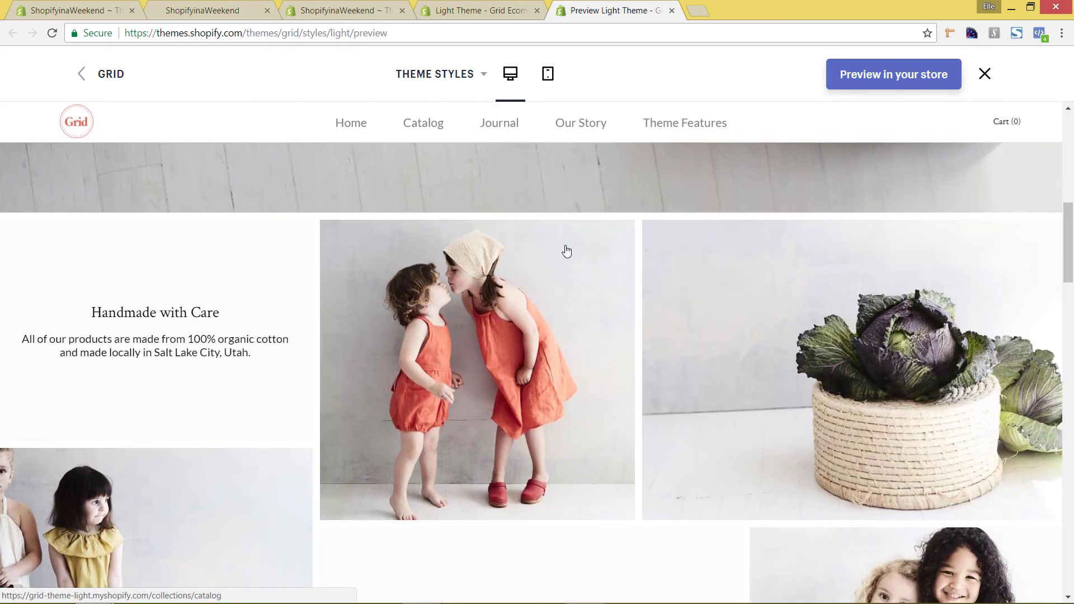
scroll(568, 245, down, 8)
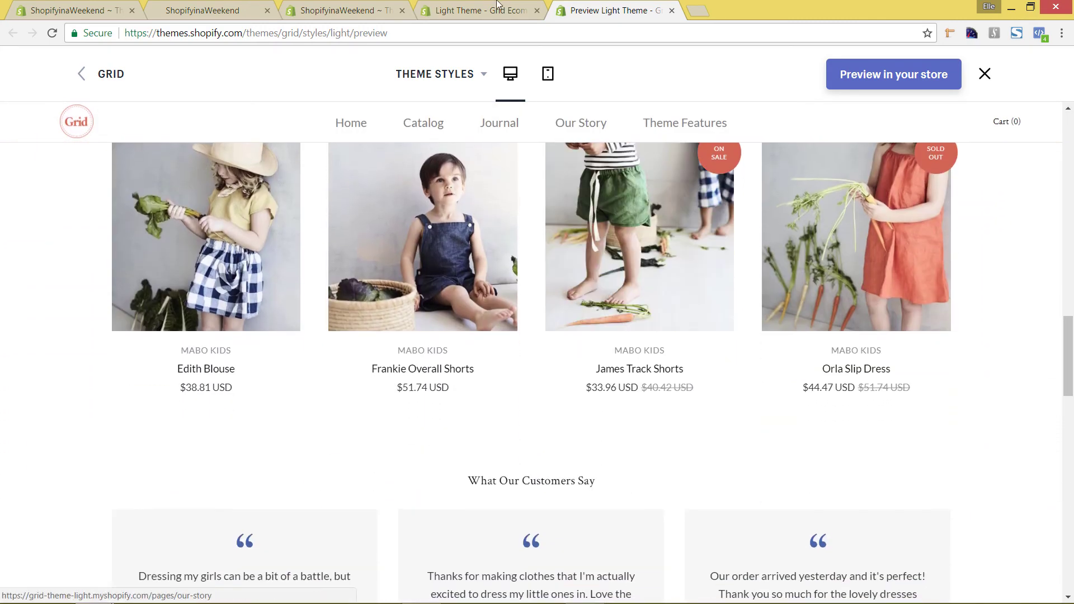
click(479, 12)
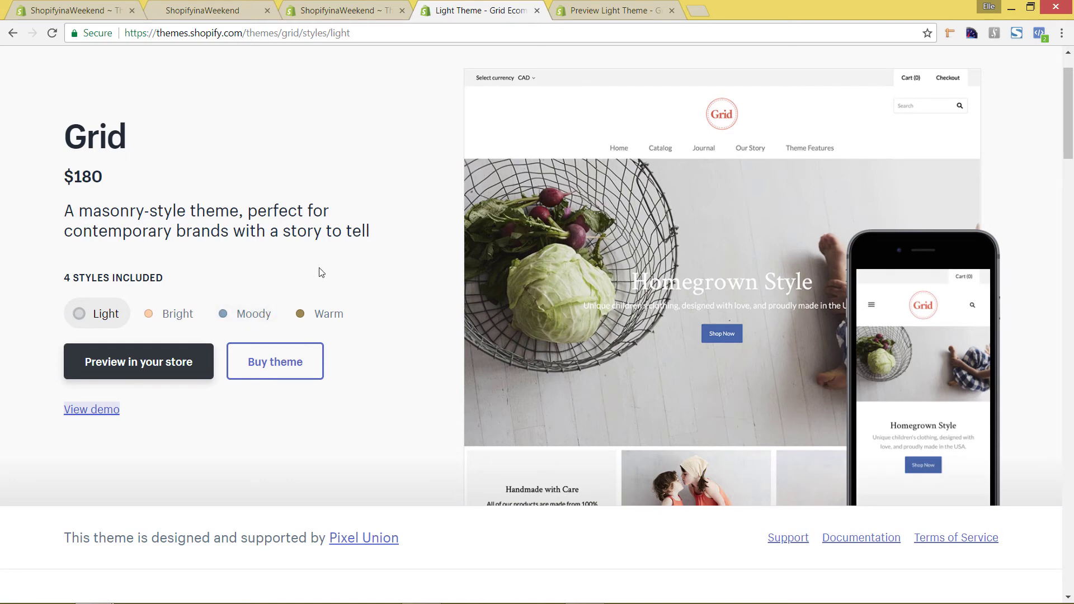
scroll(323, 272, down, 1)
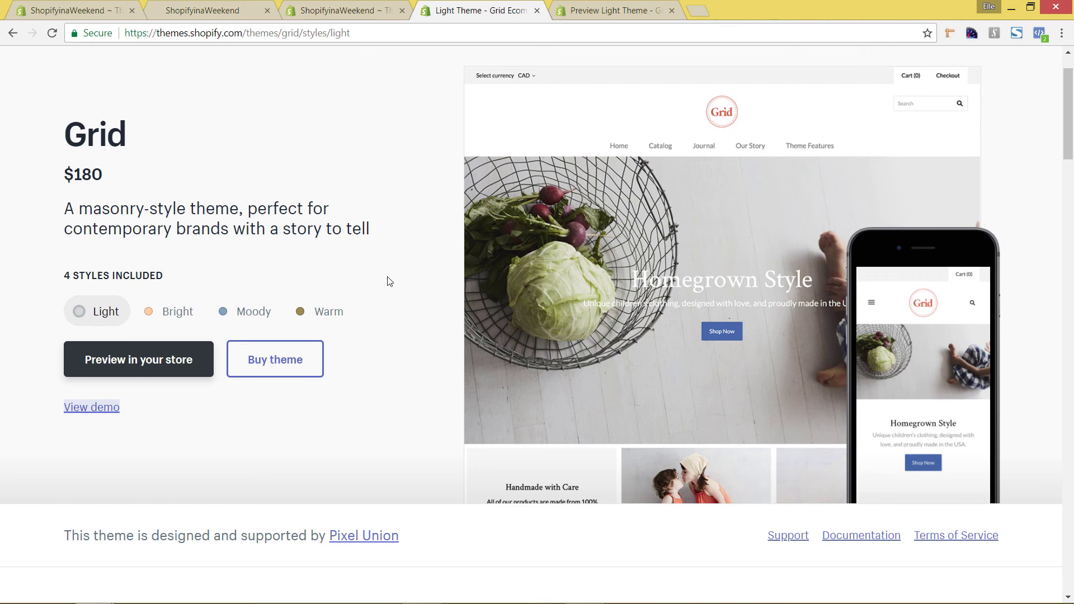
Step: Switch back to the admin Themes tab showing the Narrative install confirmation
click(79, 10)
click(348, 10)
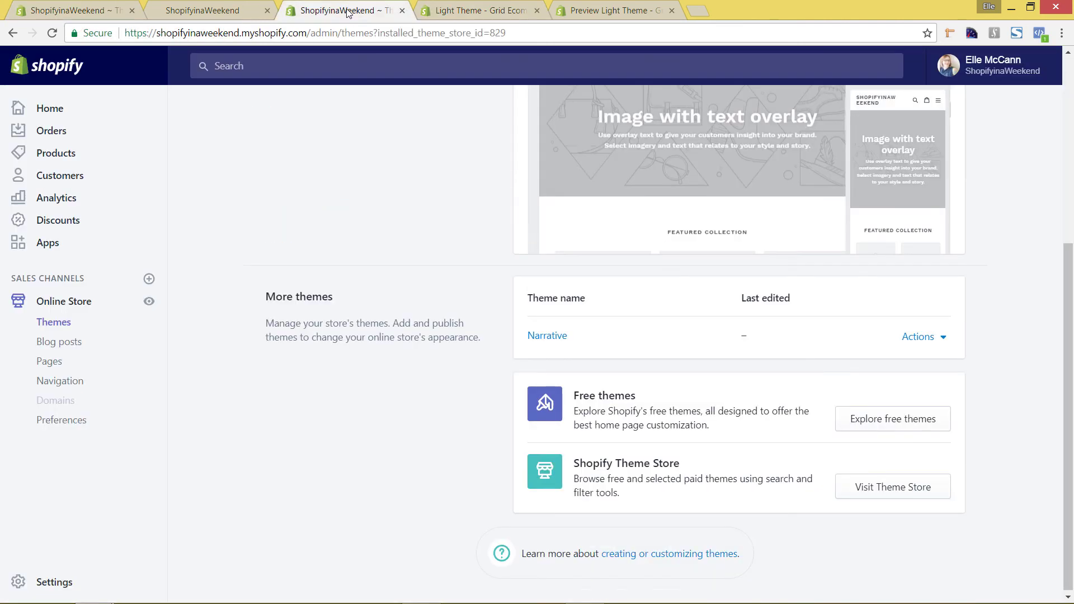
scroll(590, 229, up, 5)
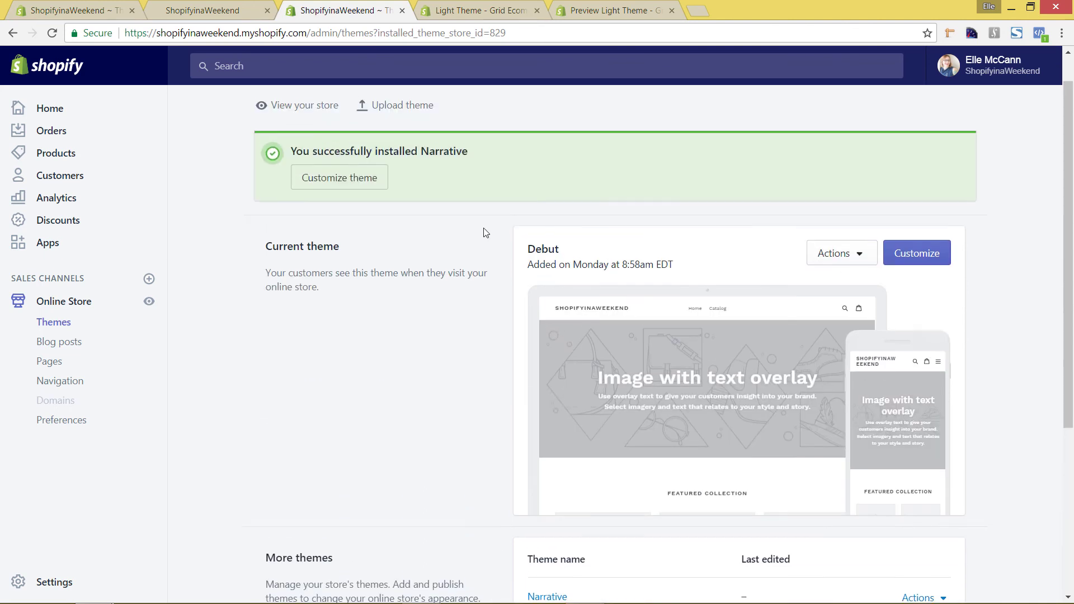
scroll(639, 378, down, 1)
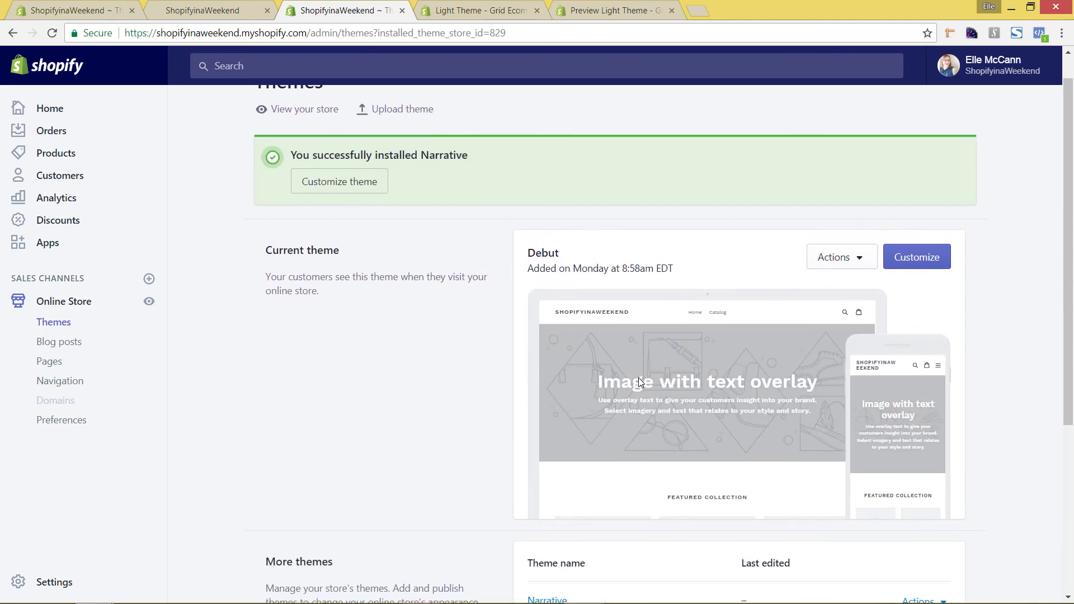